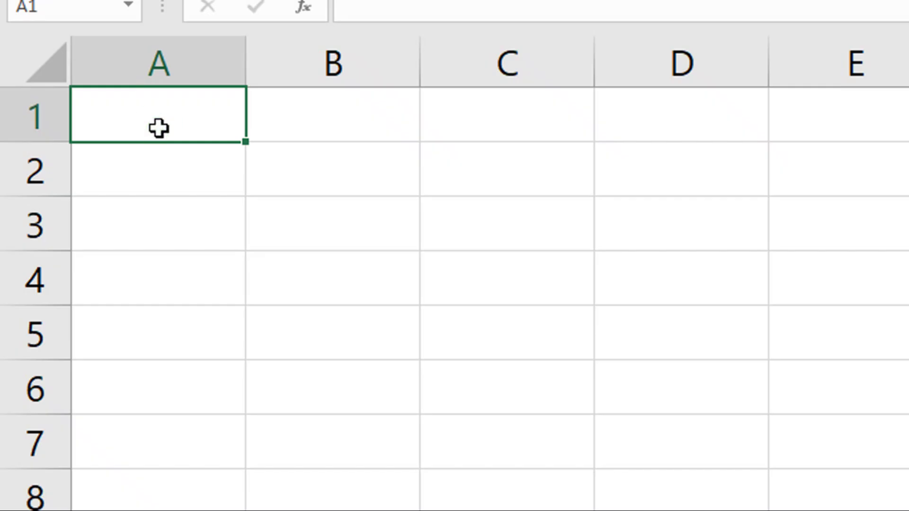
- Enter 000555 in A1 and check that it is stored as 555, without the leading zeros
double_click(157, 135)
type("000555")
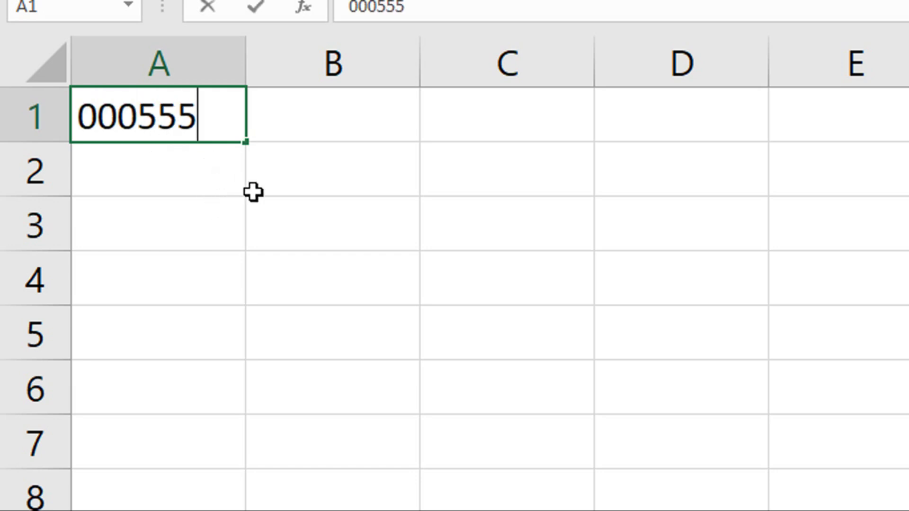
key("Return")
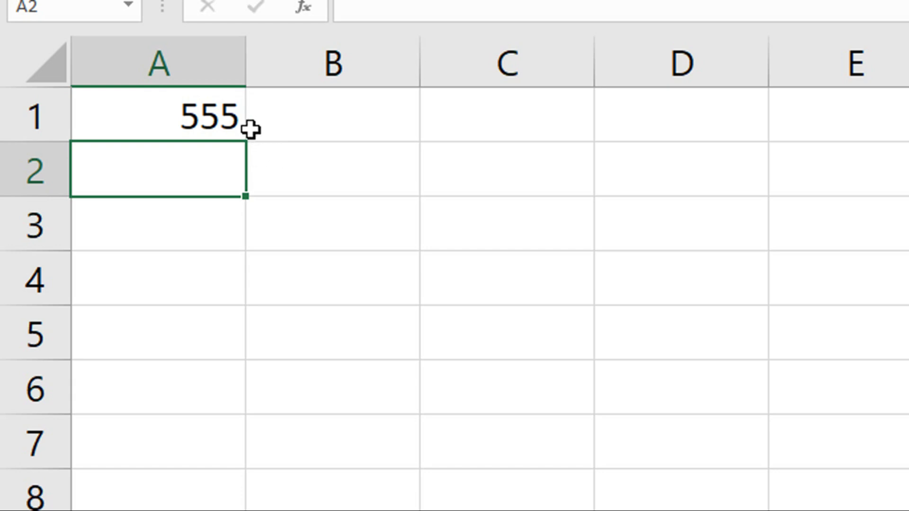
left_click(209, 122)
left_click(282, 122)
left_click(205, 121)
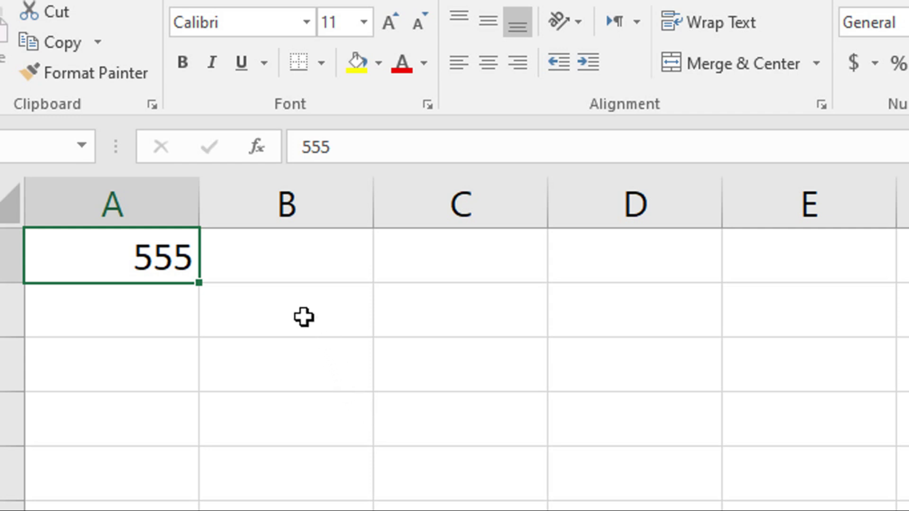
- Practise selecting B2, the range B1:B4 and B1, then select column B
left_click(300, 287)
left_click_drag(304, 263, 307, 510)
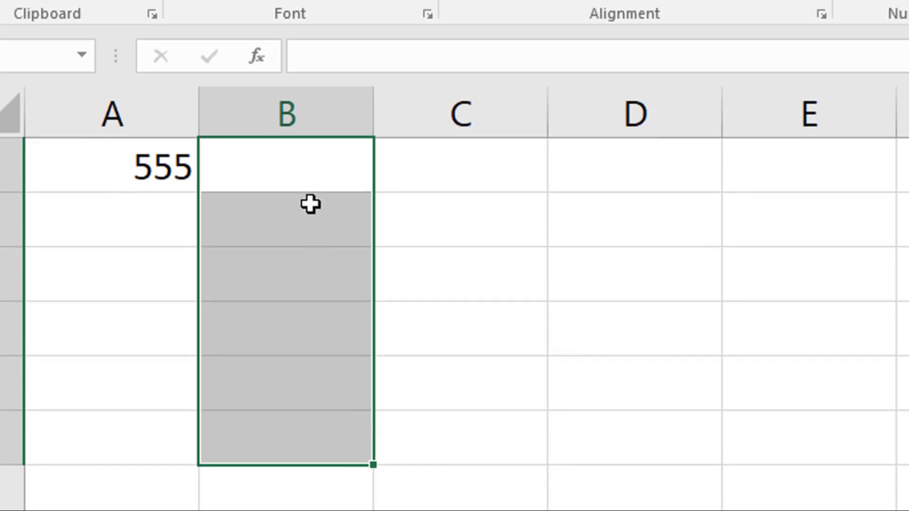
left_click(305, 179)
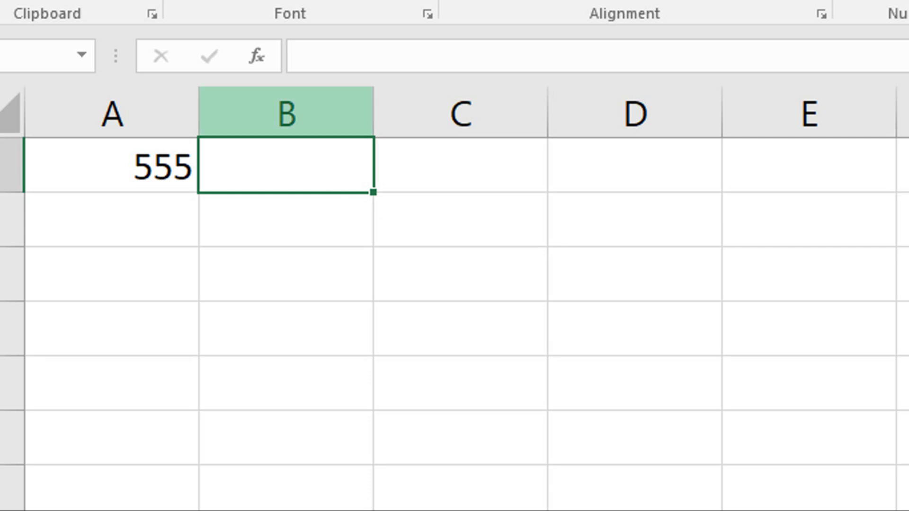
left_click(290, 115)
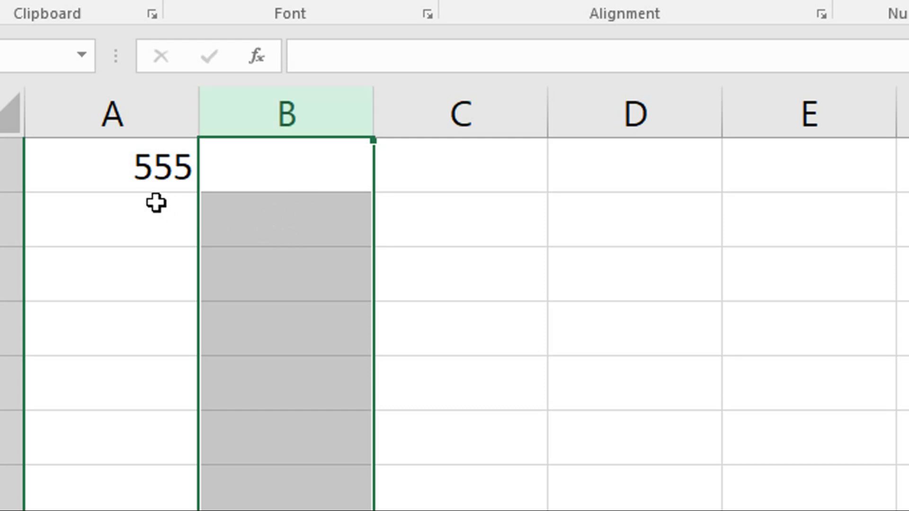
- Practise selecting A1:E1, B1:B5, C1:C6 and D2, then reselect column B
left_click_drag(139, 179, 874, 165)
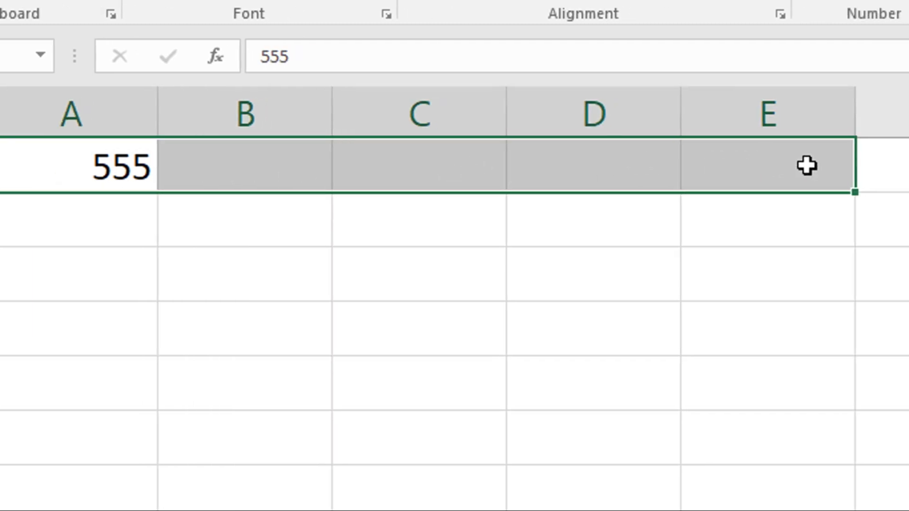
left_click_drag(232, 170, 230, 397)
left_click_drag(331, 180, 340, 426)
left_click(518, 232)
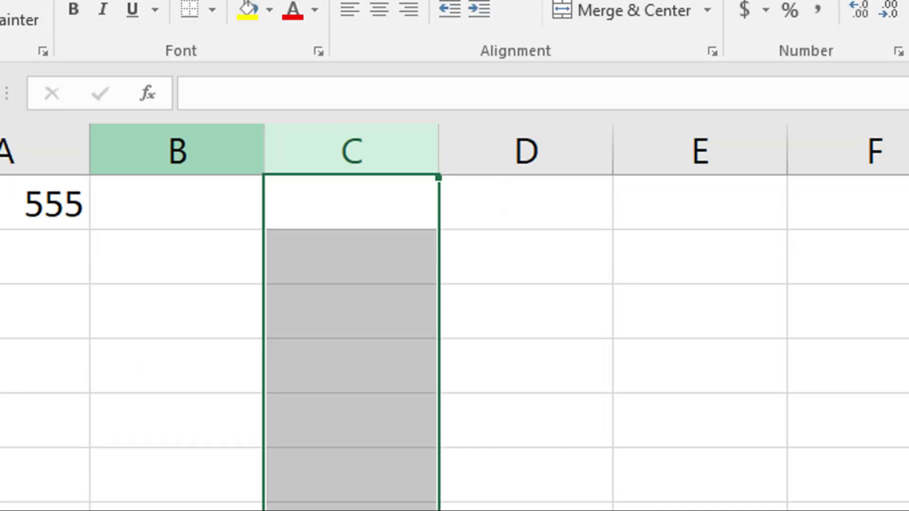
left_click(189, 152)
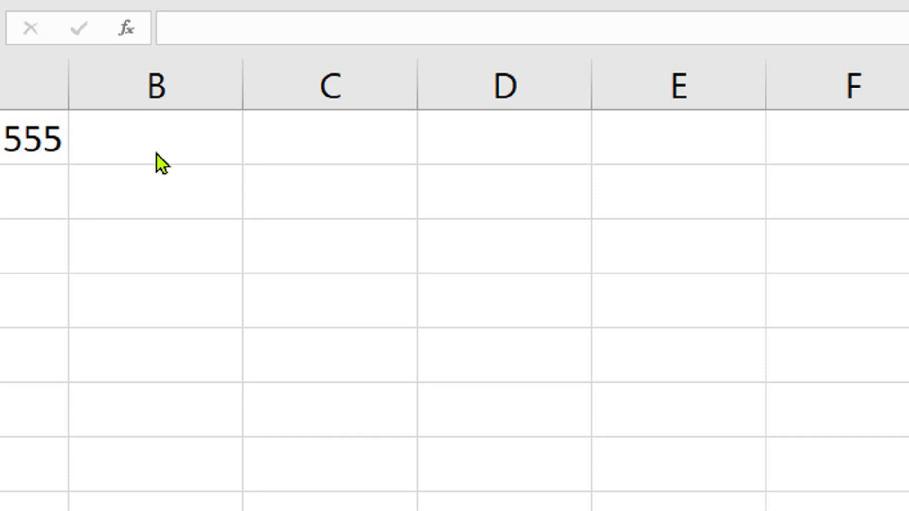
left_click(165, 85)
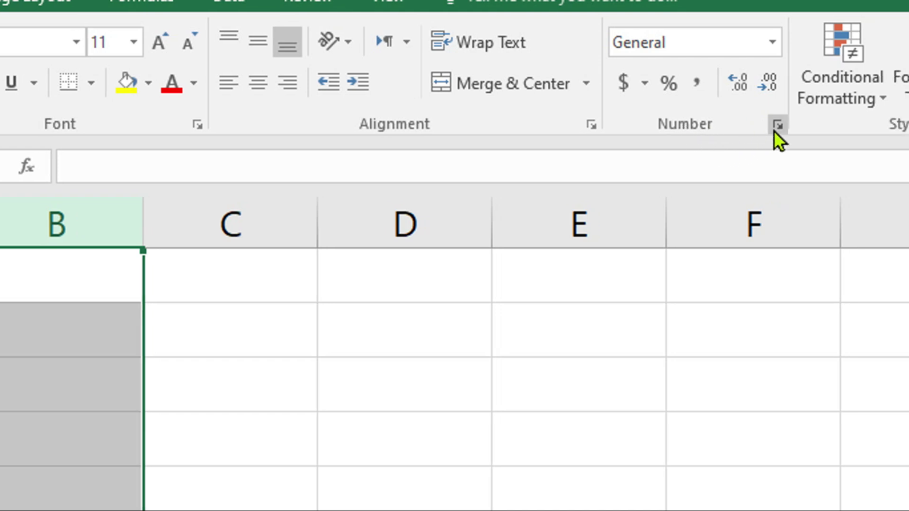
- Apply the Text number format to column B via Format Cells
left_click(772, 126)
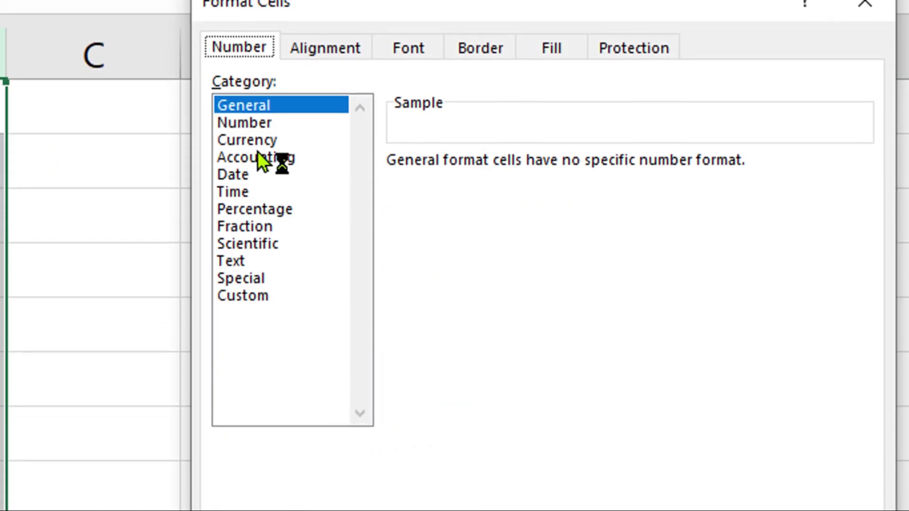
left_click(243, 261)
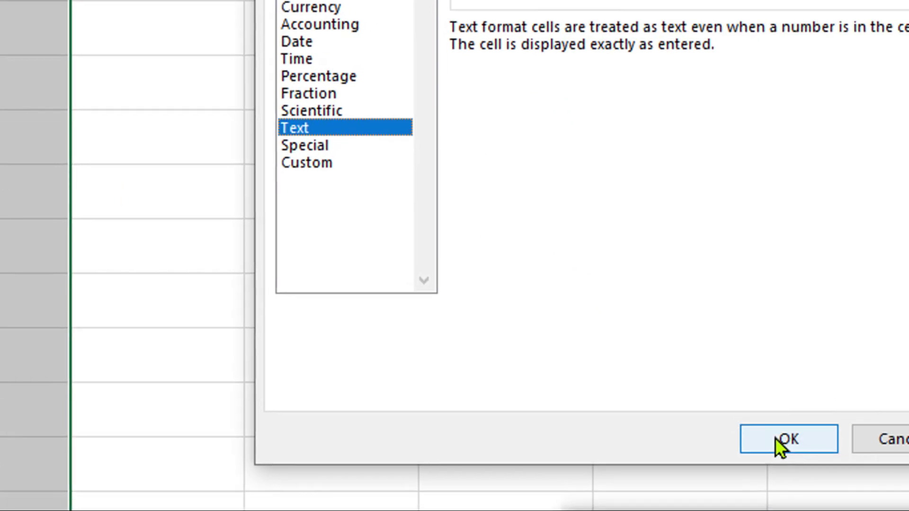
left_click(772, 436)
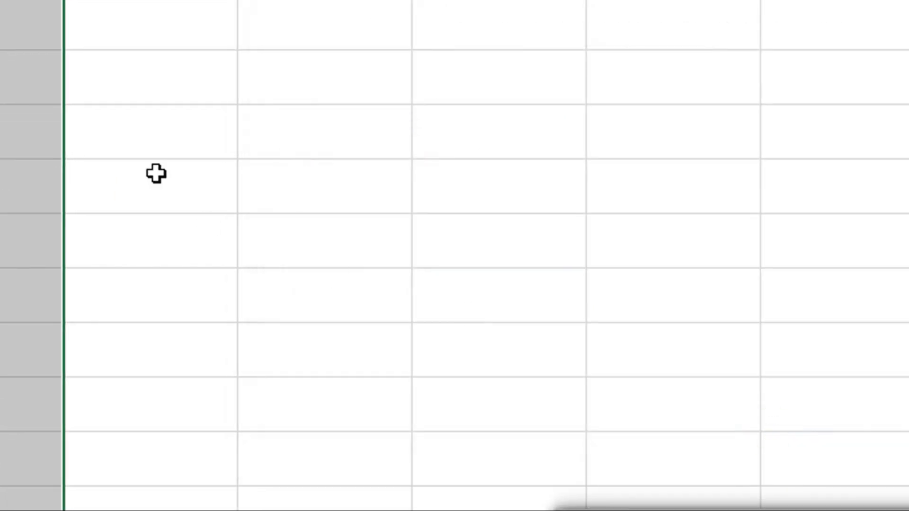
- Enter the codes 0004574, 04554 and 05868 in B1 to B3
left_click(137, 75)
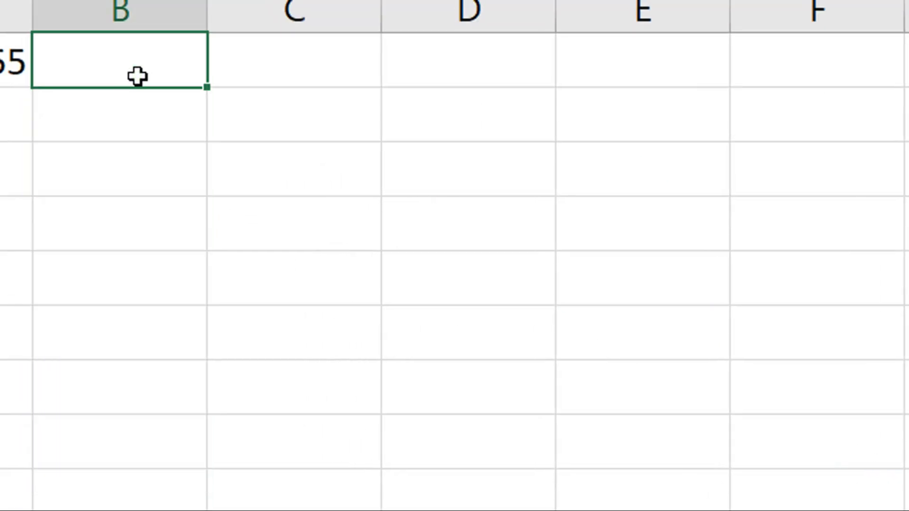
type("0004574")
key("Return")
type("04554")
key("Return")
type("05868")
key("Return")
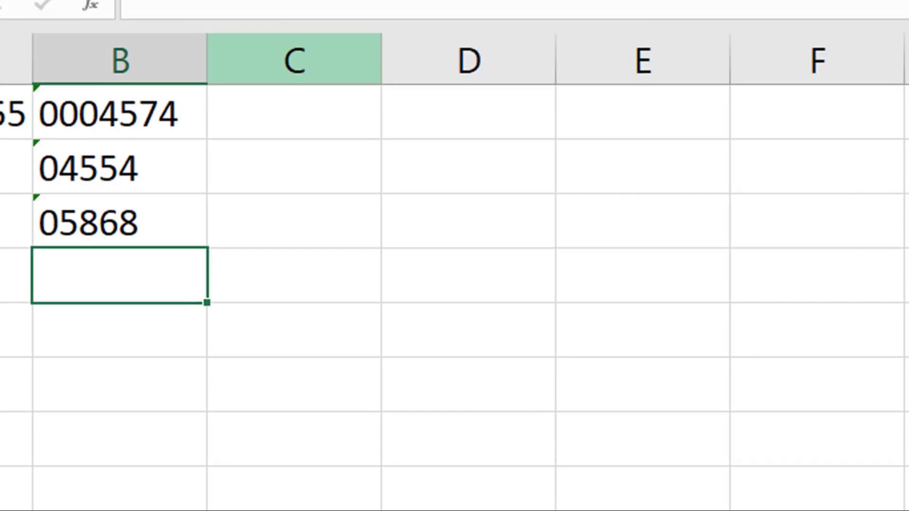
left_click(278, 16)
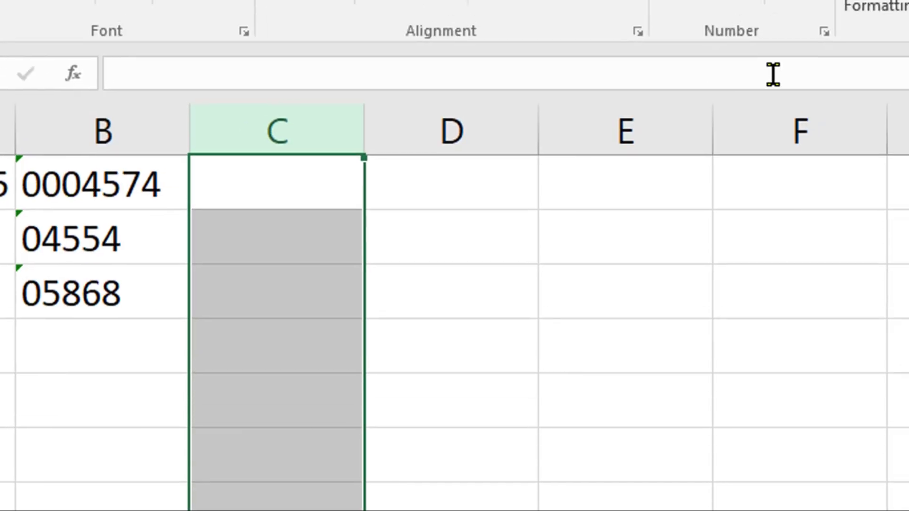
- Format column C as Number with 2 decimal places
left_click(763, 76)
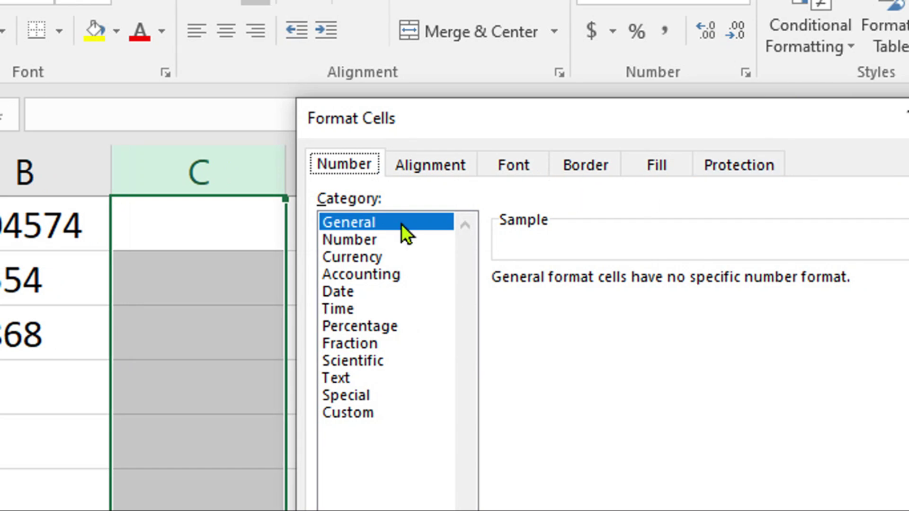
left_click(363, 243)
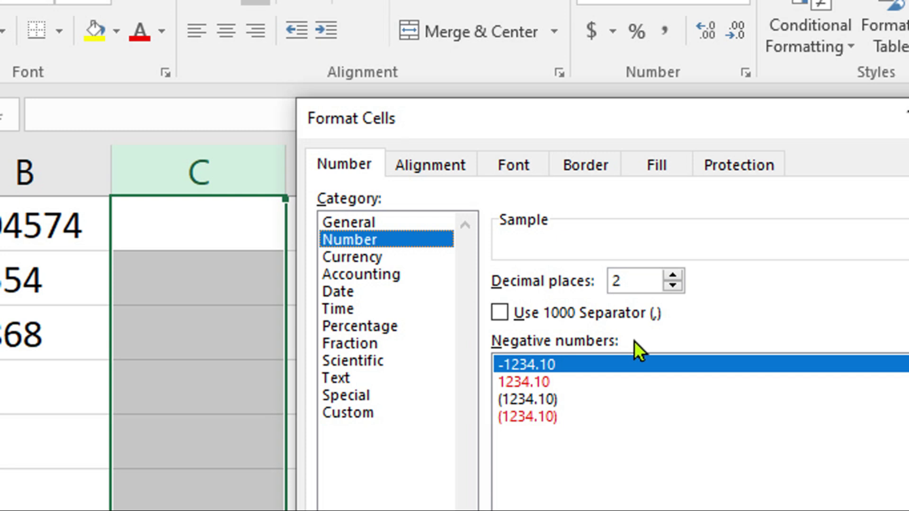
left_click(672, 276)
left_click(673, 286)
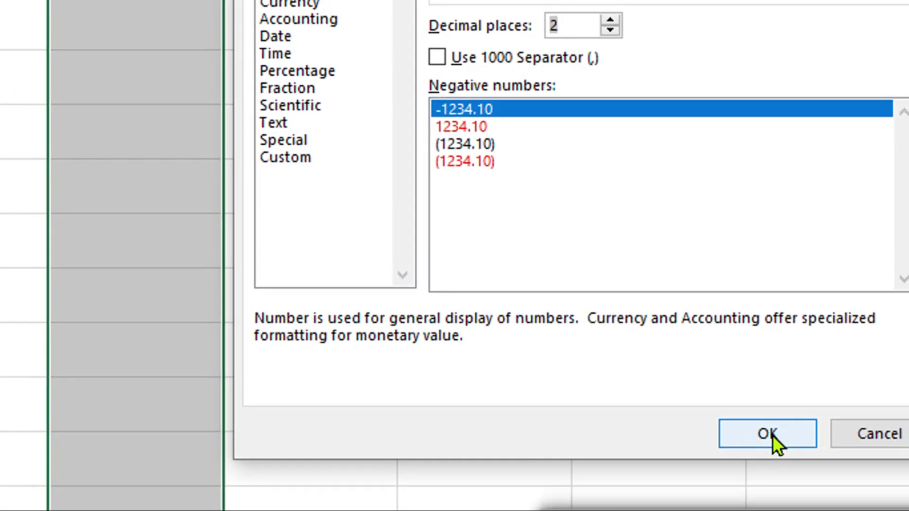
left_click(772, 436)
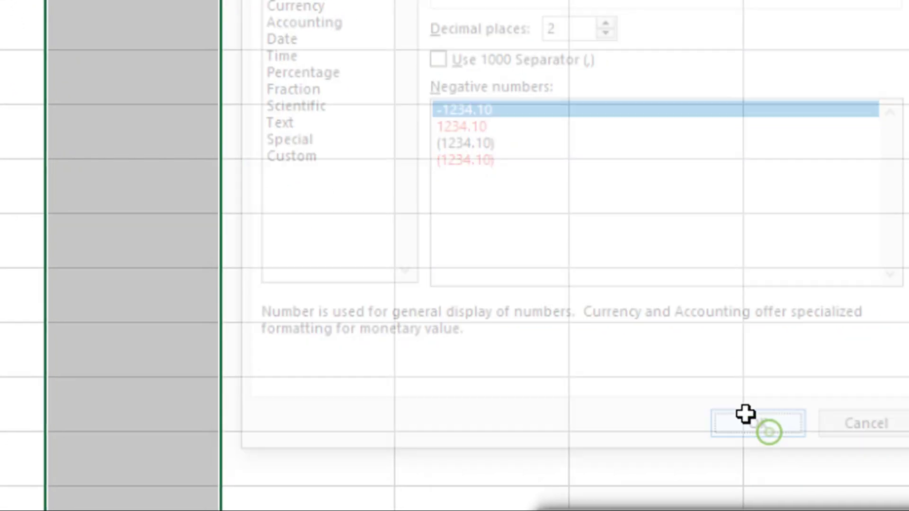
- Enter 110, 55 and 88.45767676 in C1 to C3, displayed as 110.00, 55.00 and 88.46
left_click(138, 14)
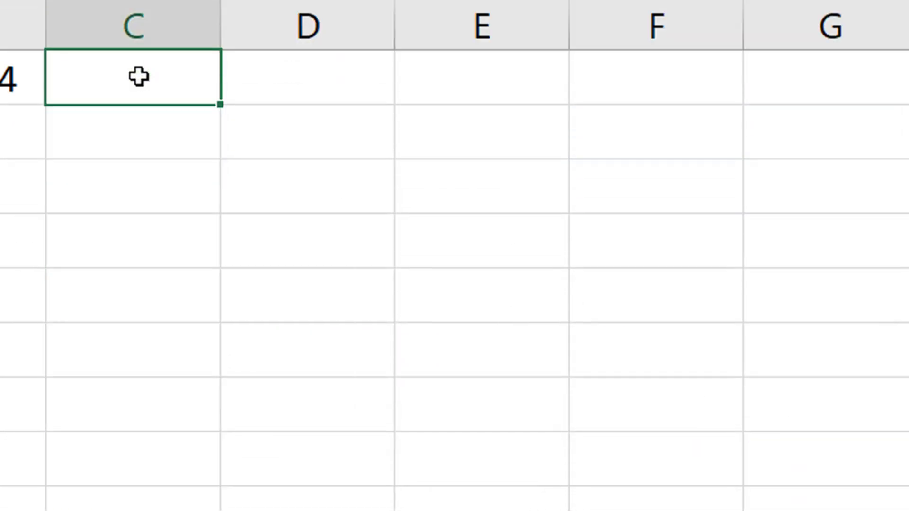
type("110")
key("Return")
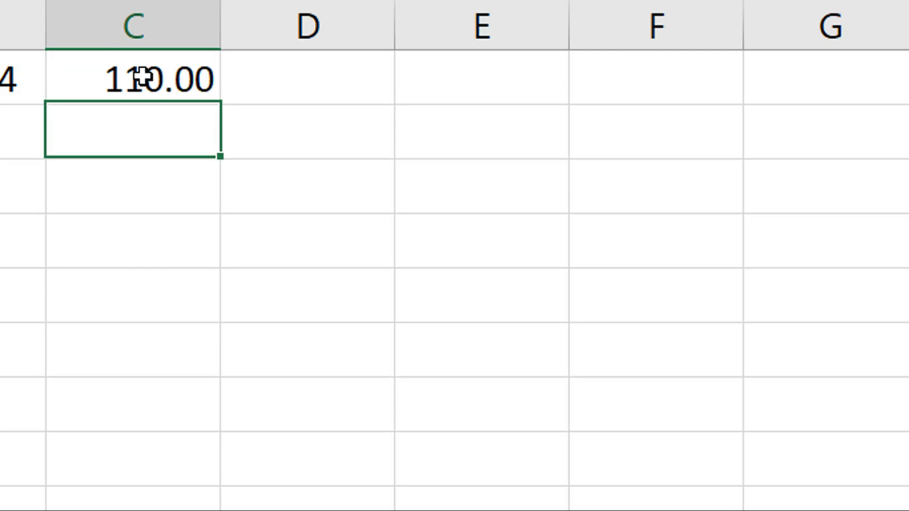
double_click(176, 127)
type("55")
key("Return")
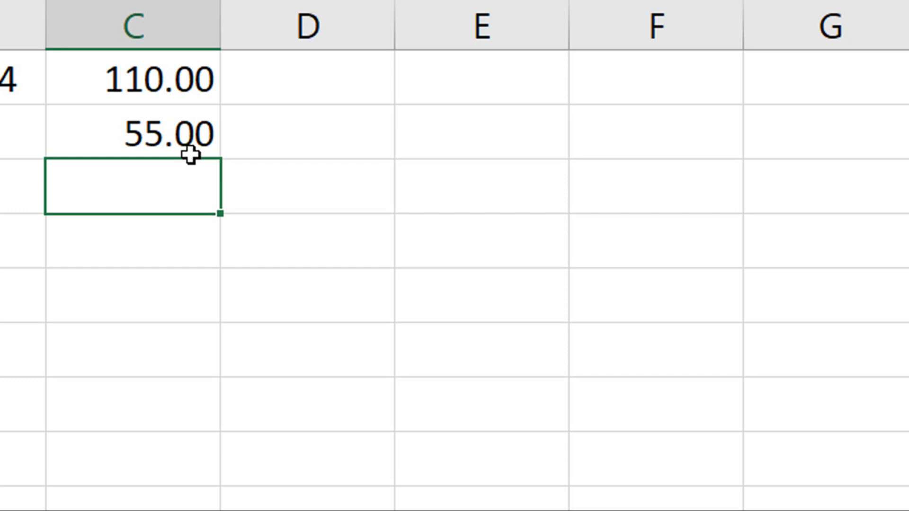
type("88.45767676")
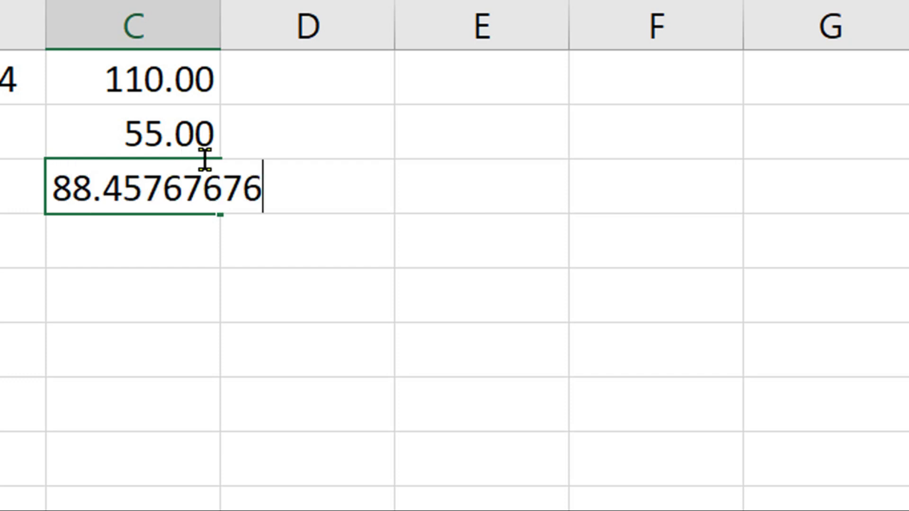
key("Return")
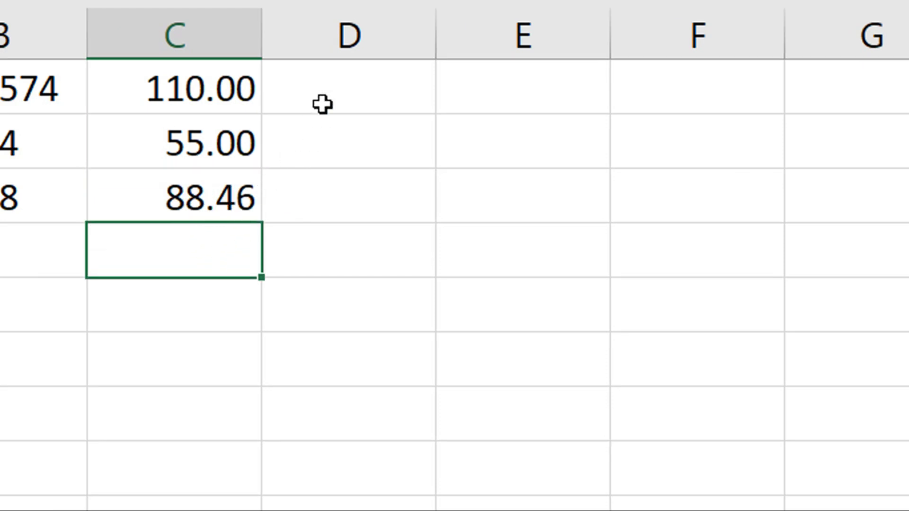
left_click(349, 34)
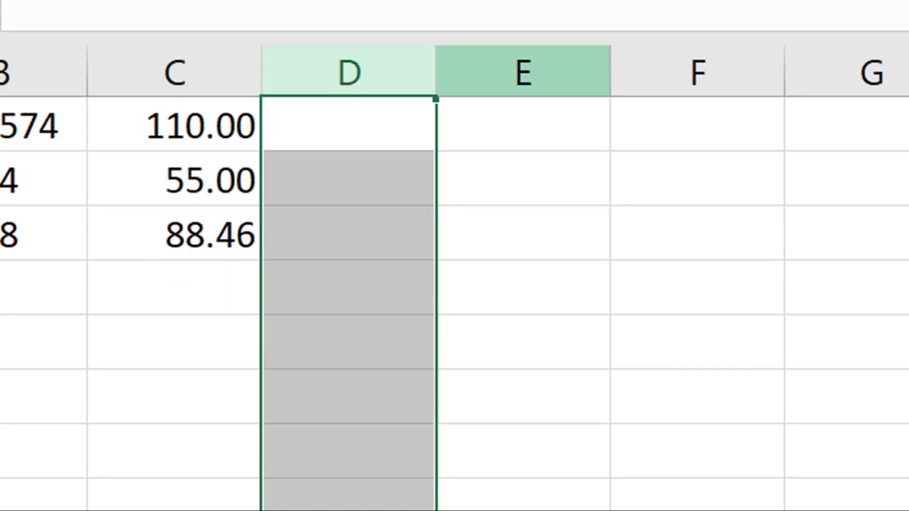
- Format column D as Currency with the $ symbol and 2 decimal places
left_click(721, 75)
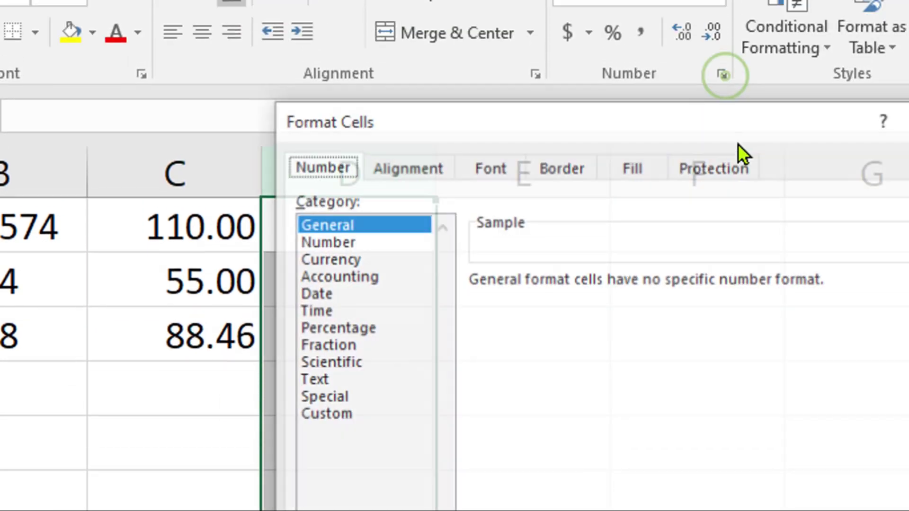
left_click(329, 258)
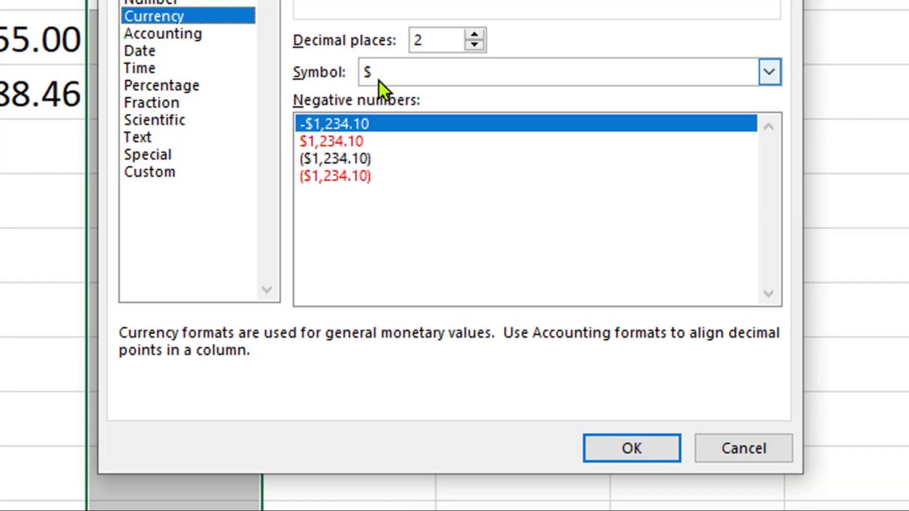
left_click(766, 79)
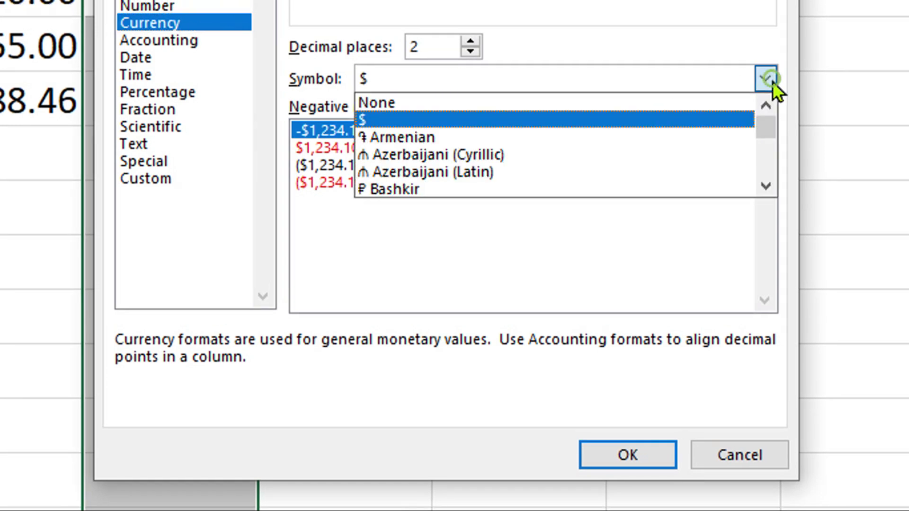
scroll(615, 127, "down", 3)
scroll(563, 138, "down", 4)
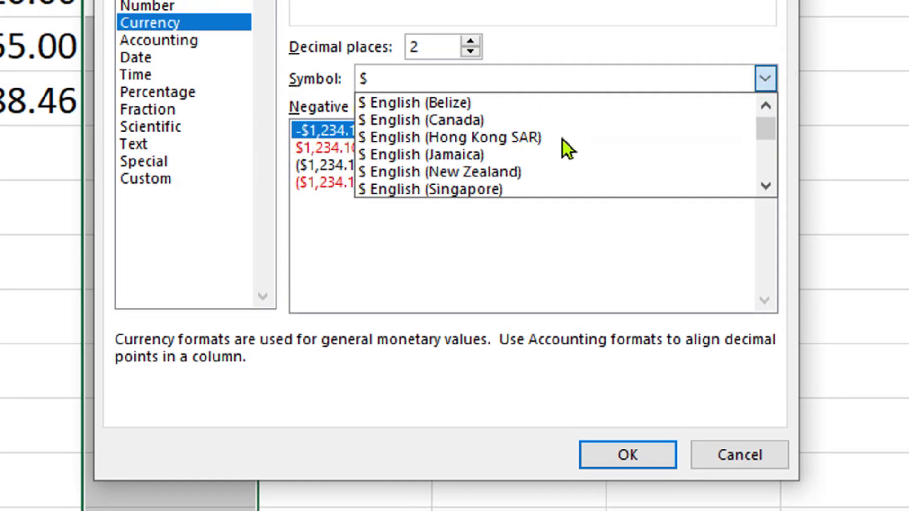
scroll(473, 148, "up", 2)
scroll(468, 145, "up", 12)
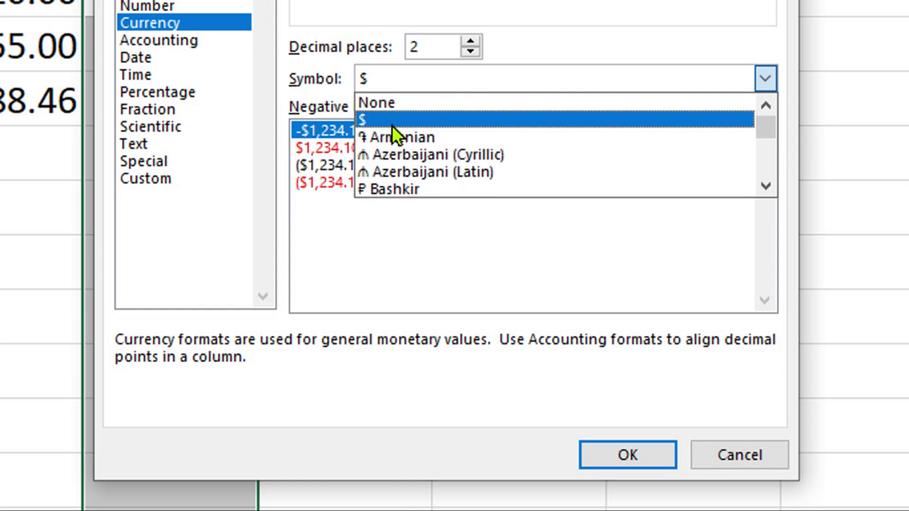
left_click(391, 124)
left_click(615, 438)
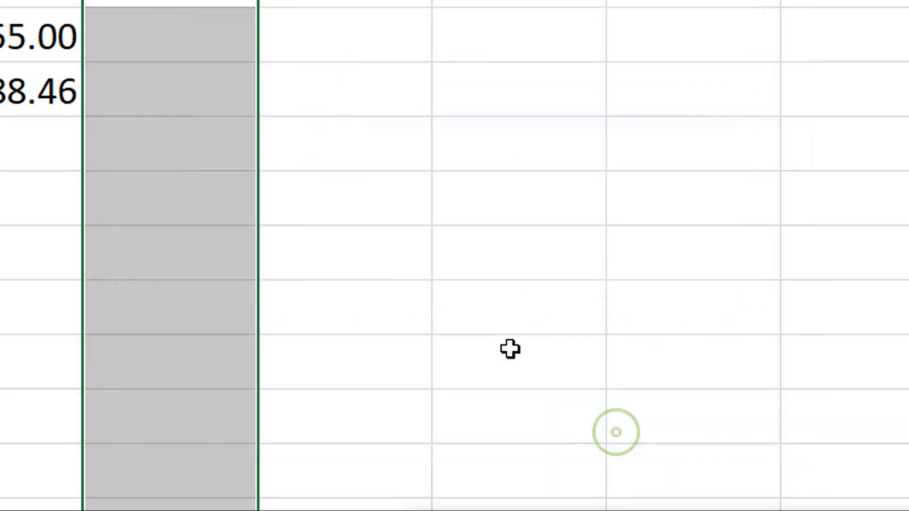
- Enter 745, 78, 787, 745 and 785 in D1 to D5 as dollar amounts
left_click(209, 56)
type("745")
key("Return")
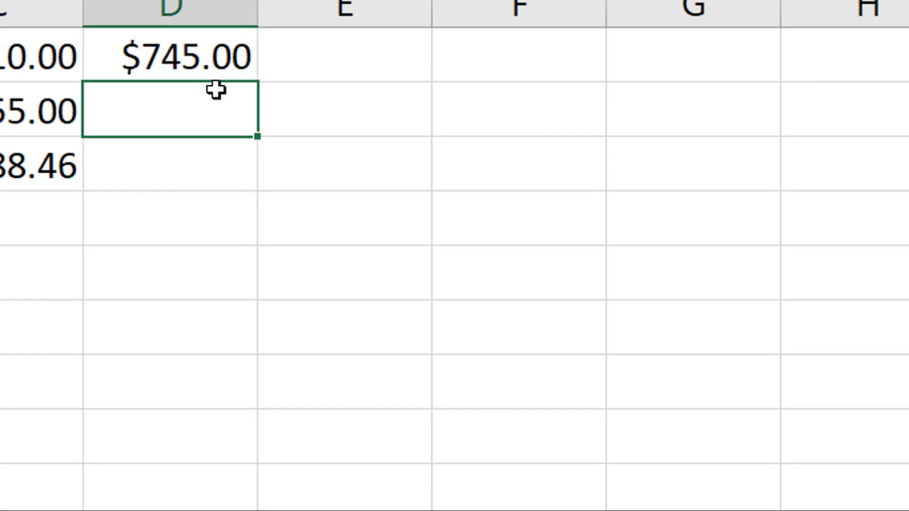
type("78")
key("Return")
type("787")
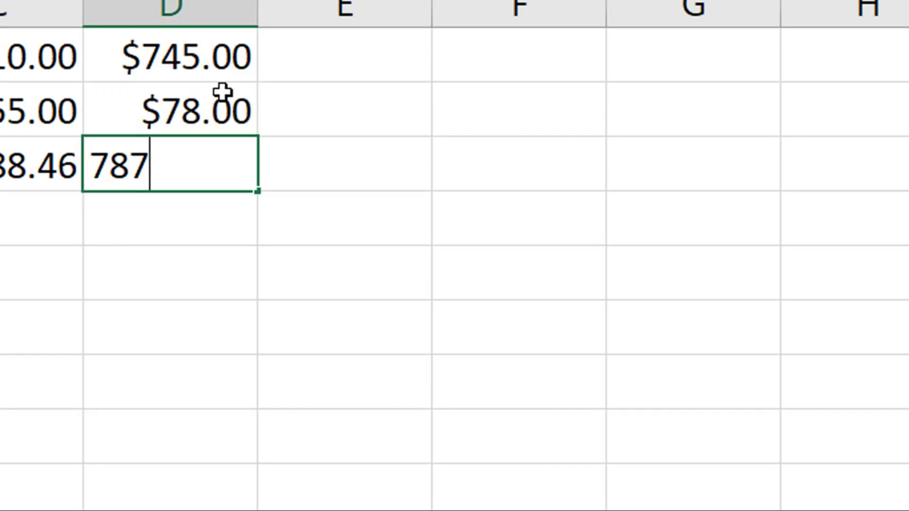
key("Return")
type("745")
key("Return")
type("785")
key("Return")
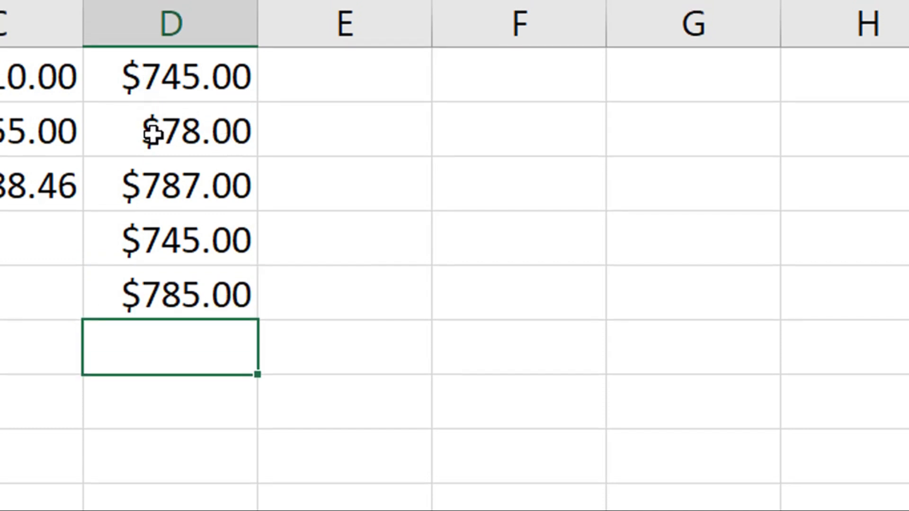
- Format column E as Accounting using Ctrl+1
left_click(348, 23)
key("ctrl+1")
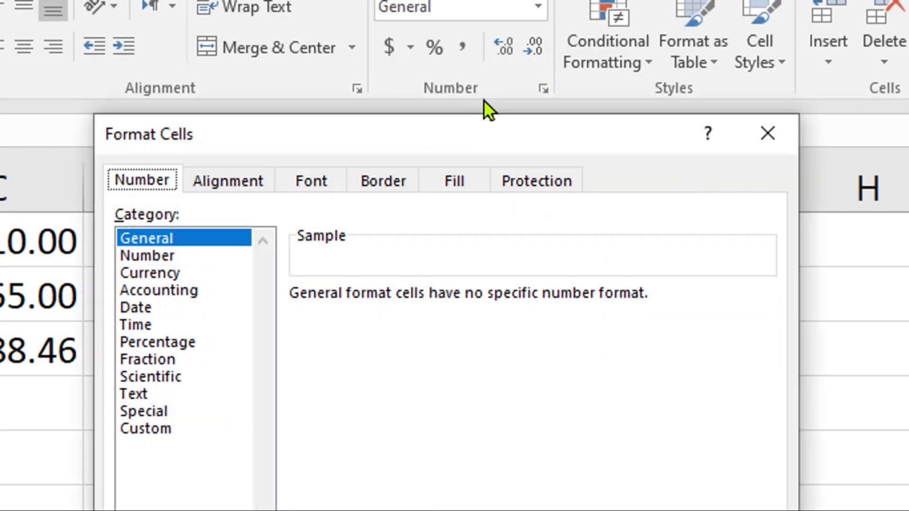
left_click(191, 292)
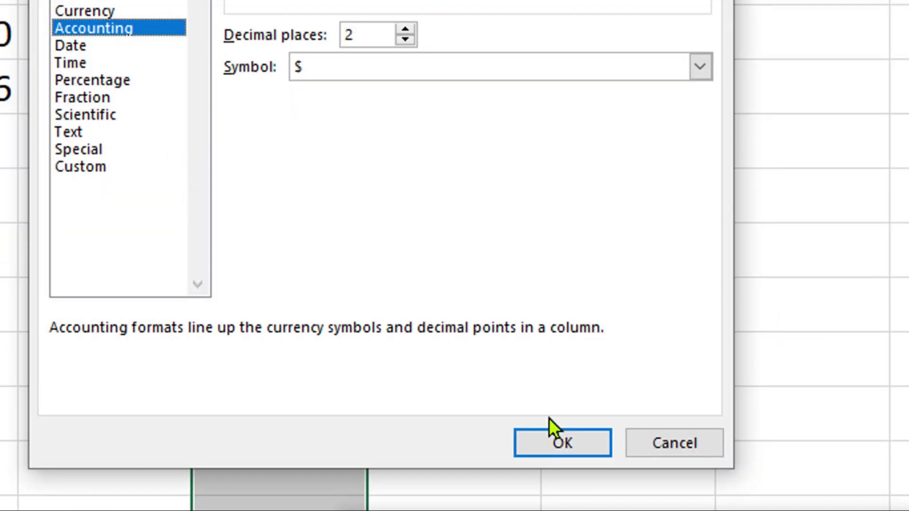
left_click(586, 421)
- Enter 45, .75, 3,785 and 785 in E1 to E4, then compare column E's format with column D
type("45")
key("Return")
type(".75")
key("Return")
type("3,785")
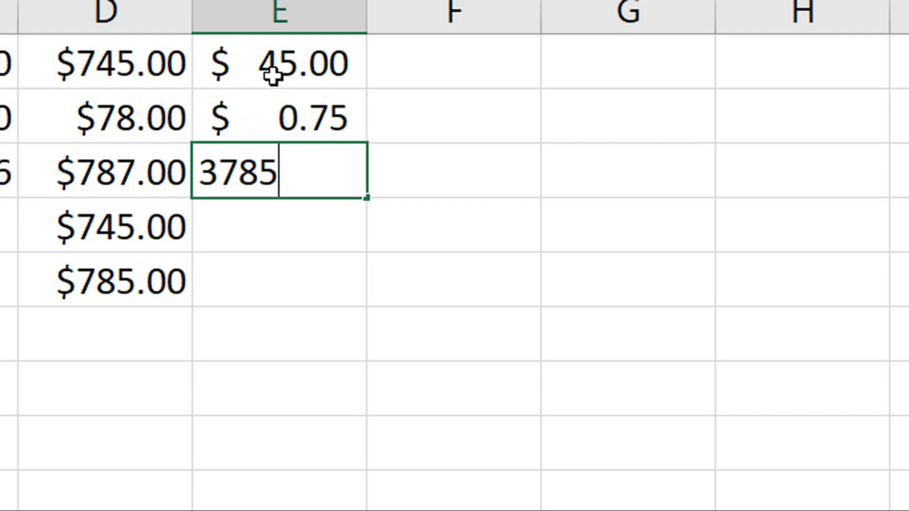
key("Return")
type("785")
key("Return")
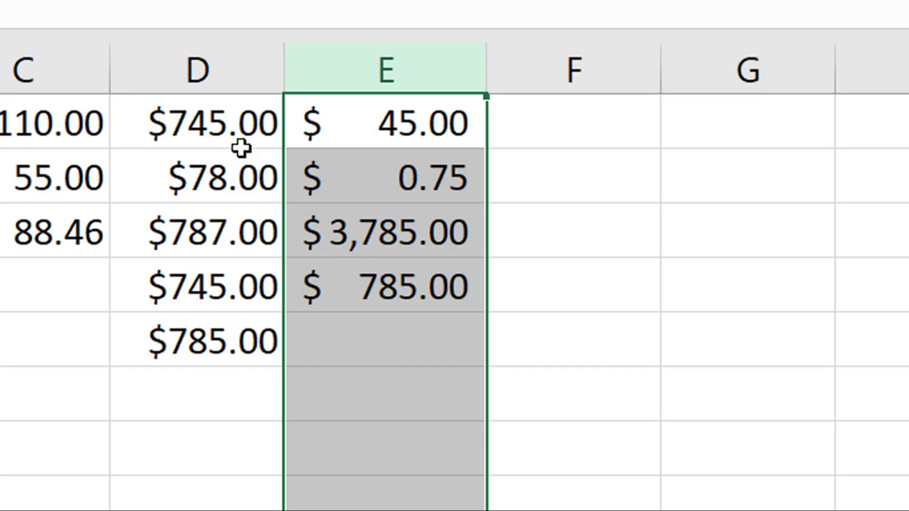
left_click(215, 85)
left_click(355, 81)
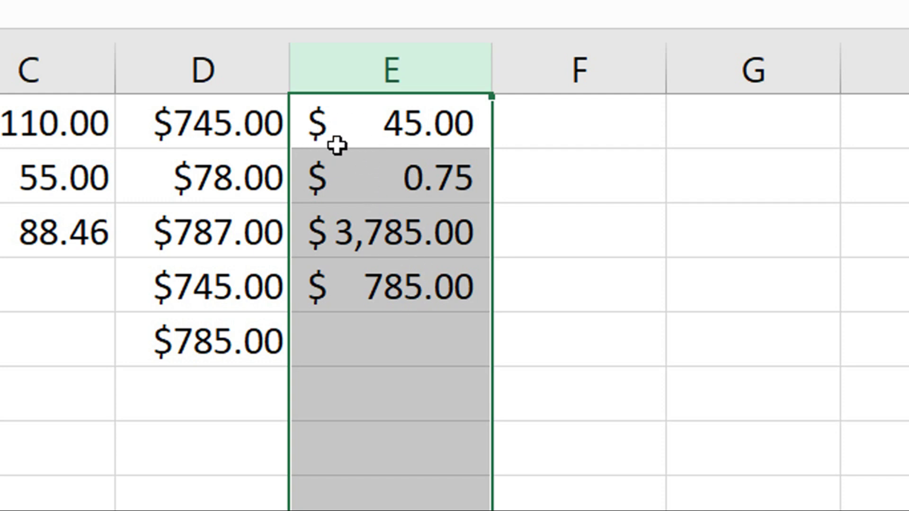
- Format column F with the long date style *14 March, 2012
left_click(580, 71)
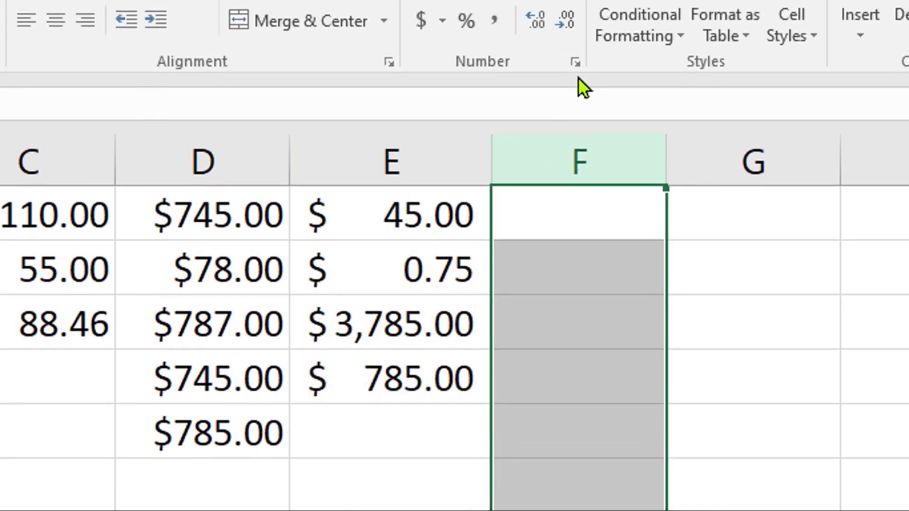
left_click(575, 62)
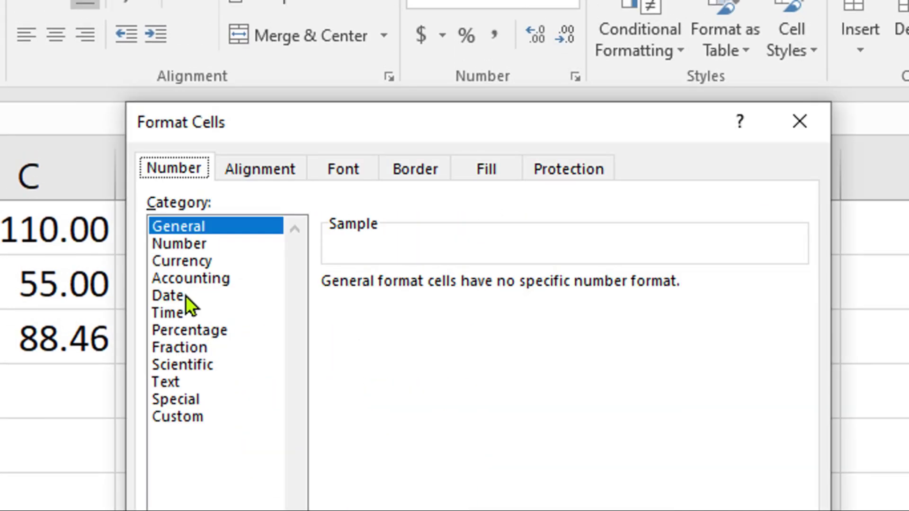
left_click(187, 284)
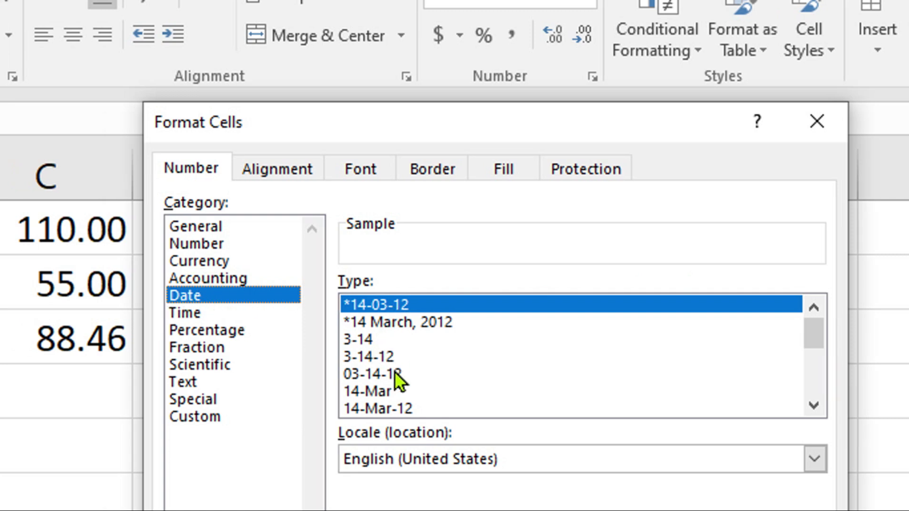
left_click(397, 323)
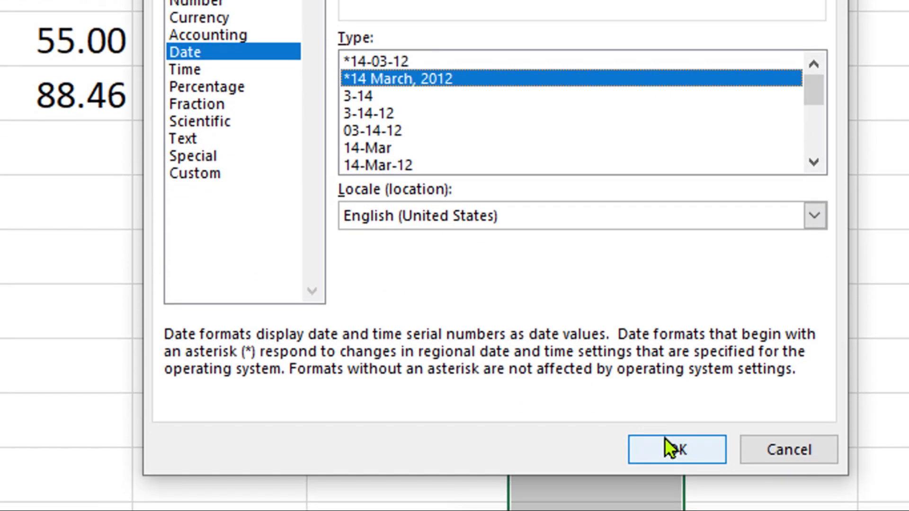
left_click(667, 445)
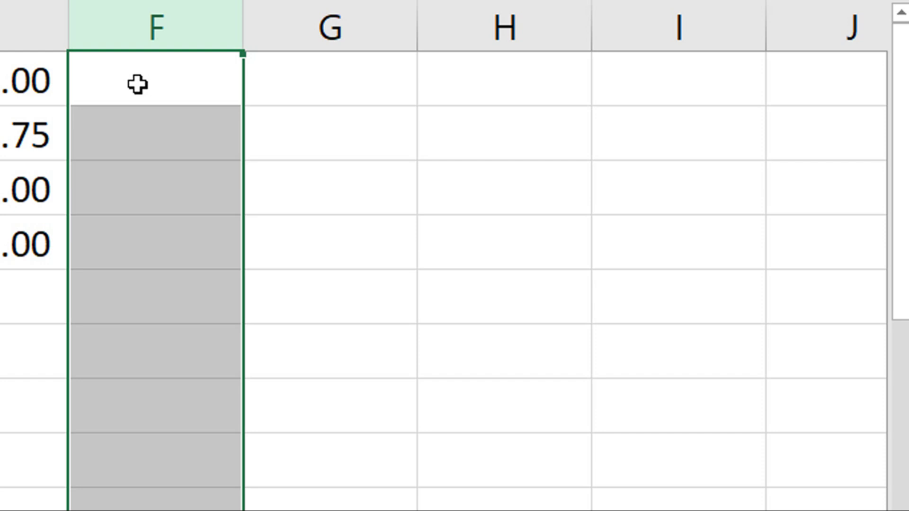
- Enter 4-3-24 and 5-3-24, fill the date series down to 10 March, 2024, and autofit column F
left_click(137, 84)
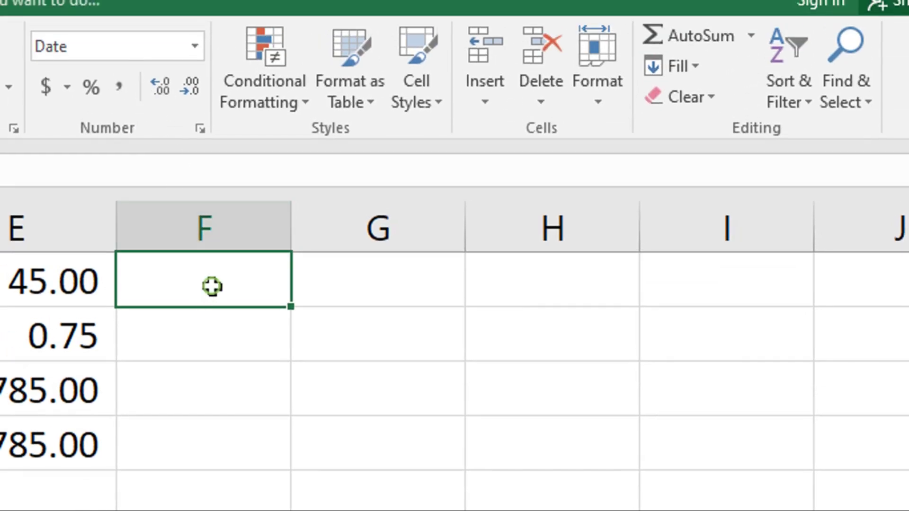
type("4-3")
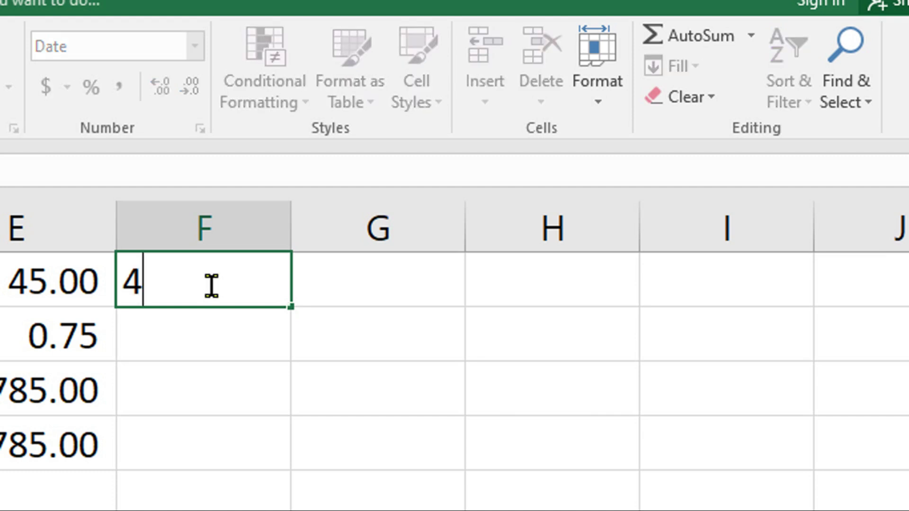
type("-24")
key("Return")
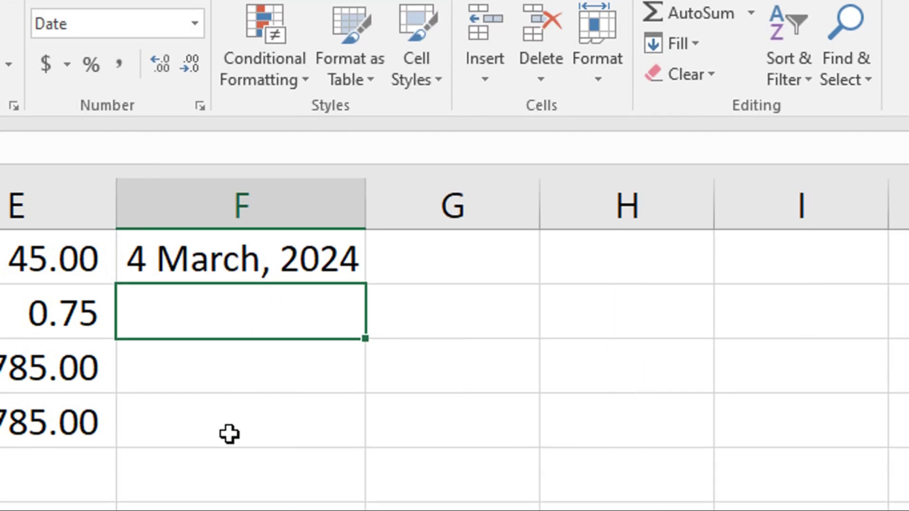
type("5-3-24")
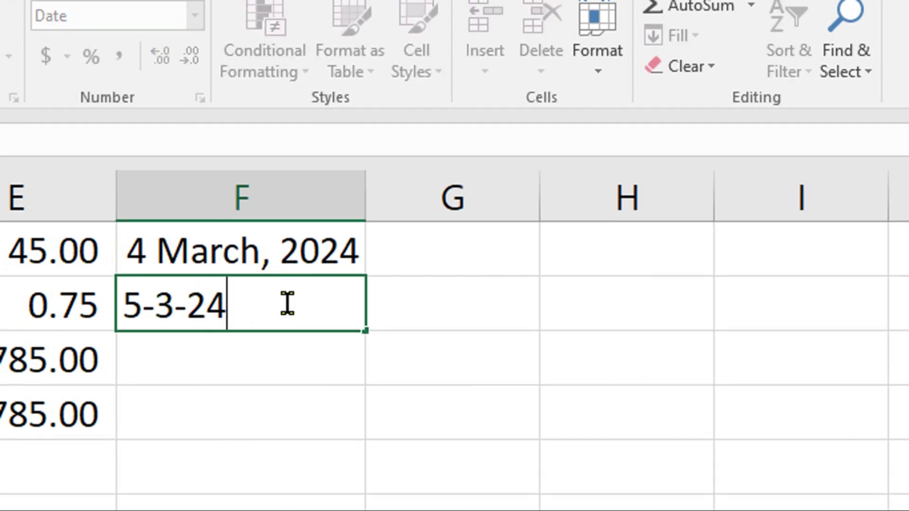
key("Return")
left_click(316, 309)
left_click_drag(365, 331, 361, 510)
left_click_drag(361, 438, 365, 445)
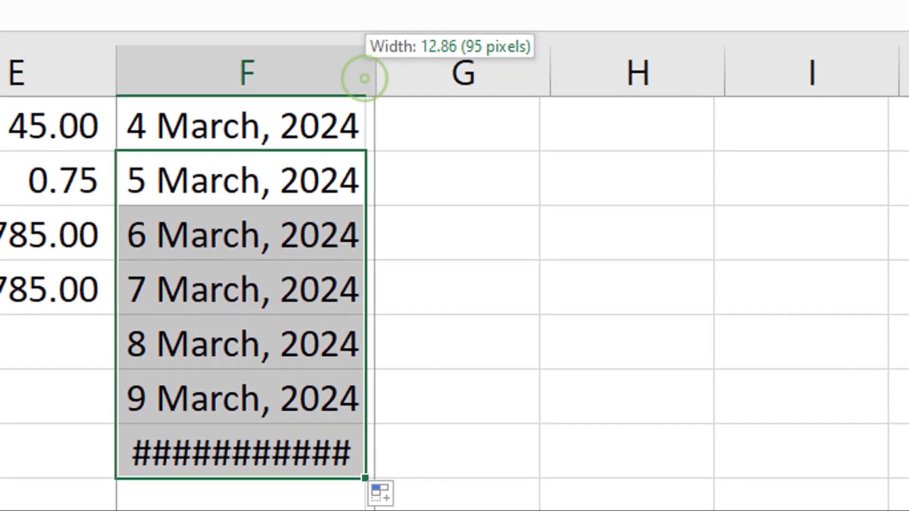
double_click(365, 70)
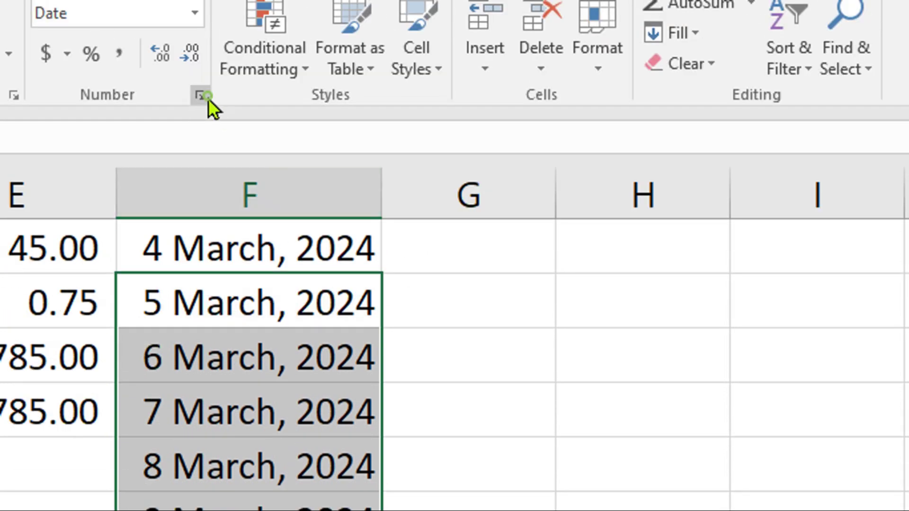
- Give column G the 1:30 PM time format in Format Cells
left_click(201, 97)
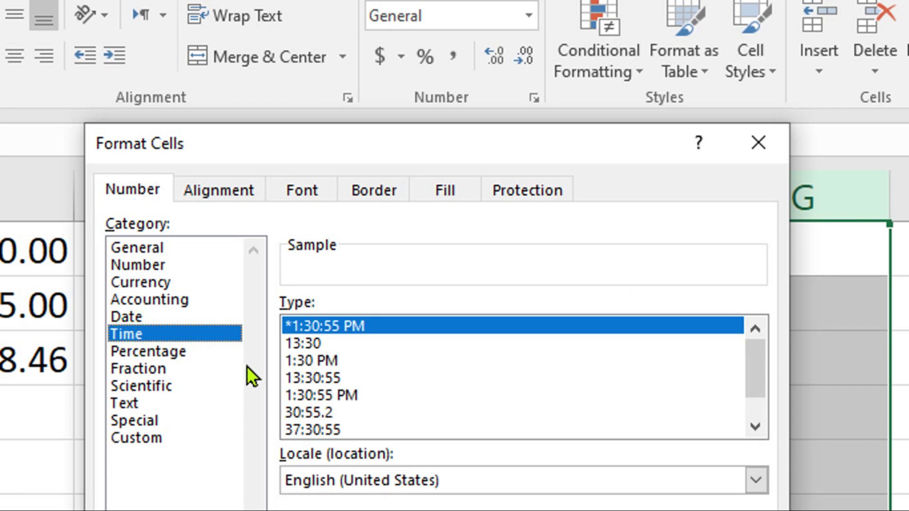
left_click(311, 361)
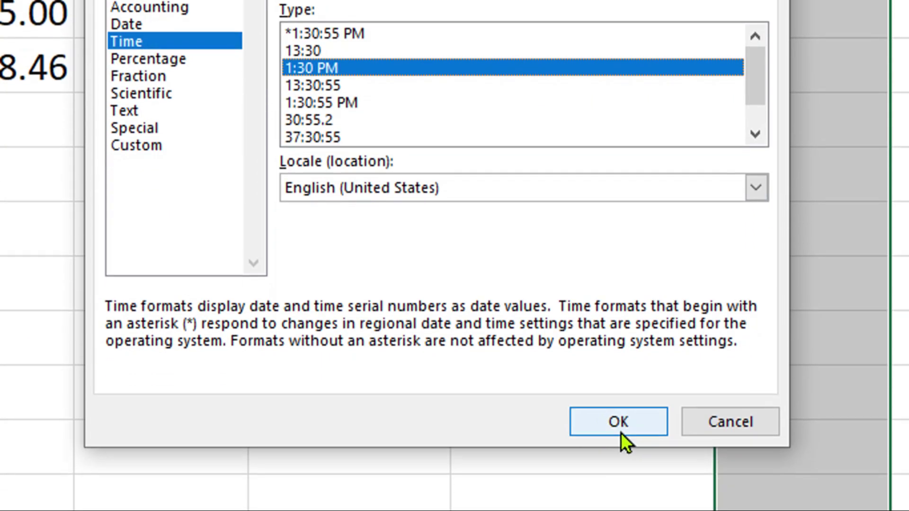
left_click(618, 419)
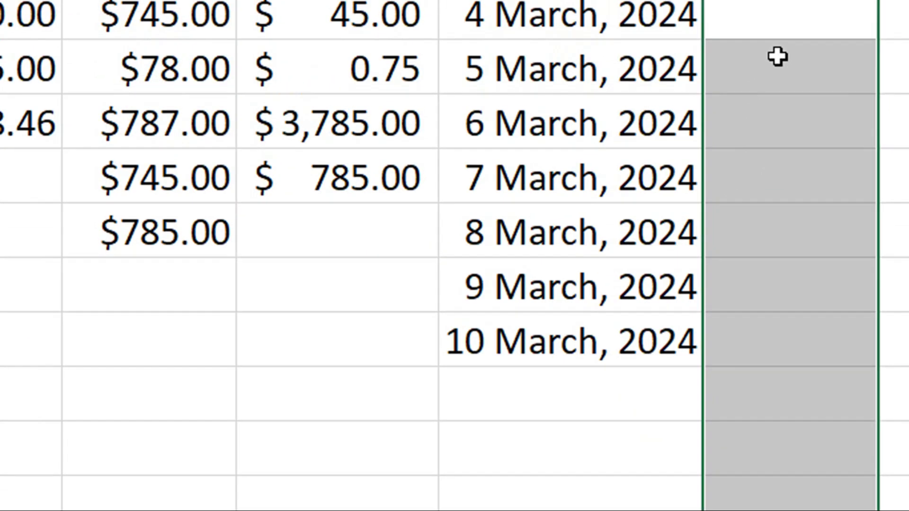
left_click(774, 75)
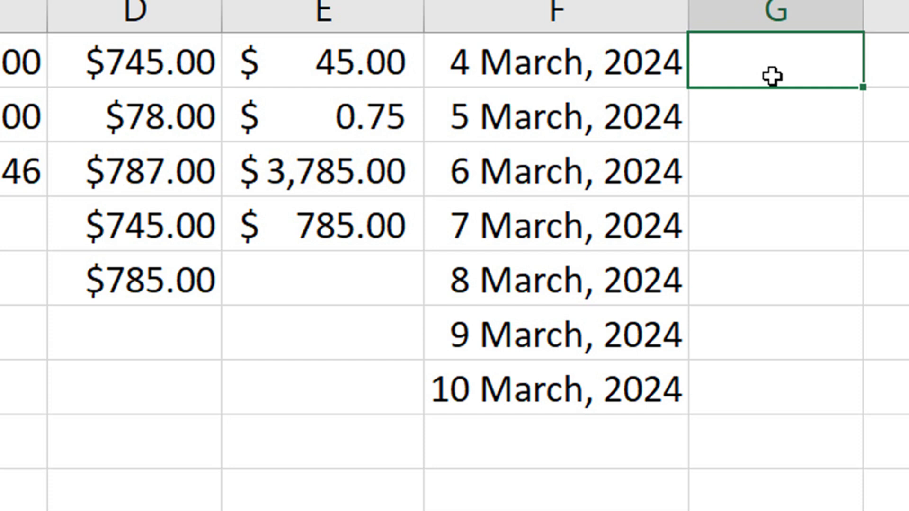
- Enter 7:00, 19:00, 22:00 and 22:30 in G1 to G4, shown as 7:00 AM to 10:30 PM
double_click(773, 76)
type("7")
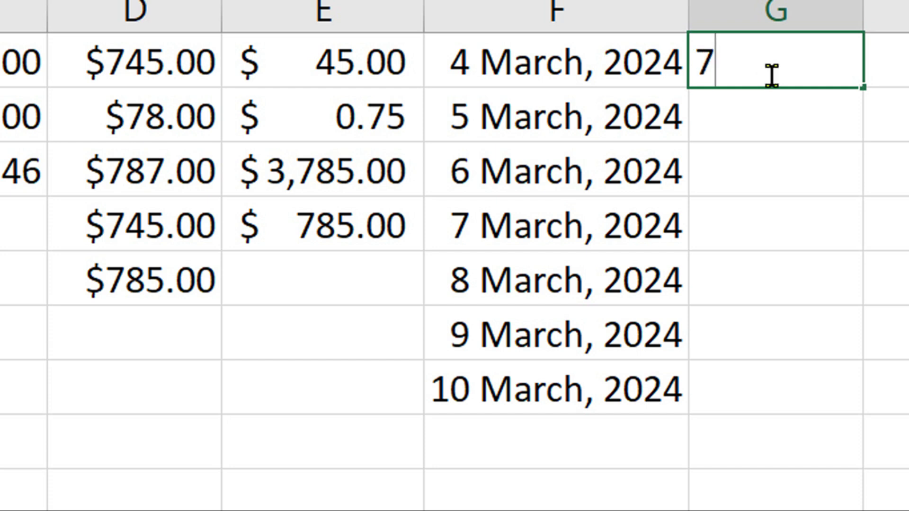
type(":00")
key("Return")
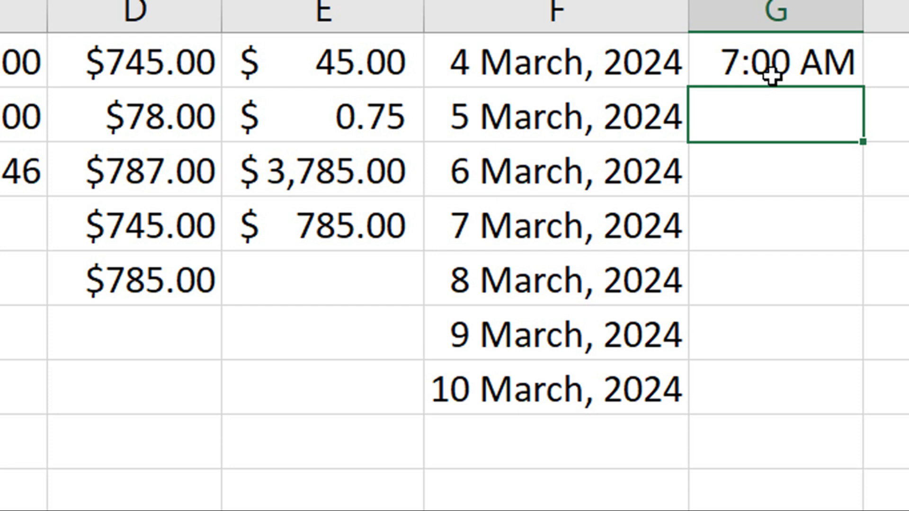
type("7:")
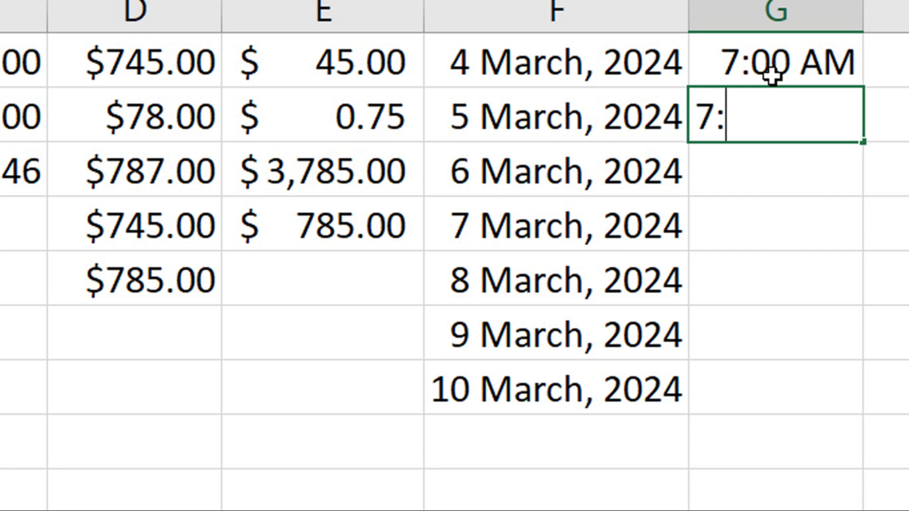
type("00")
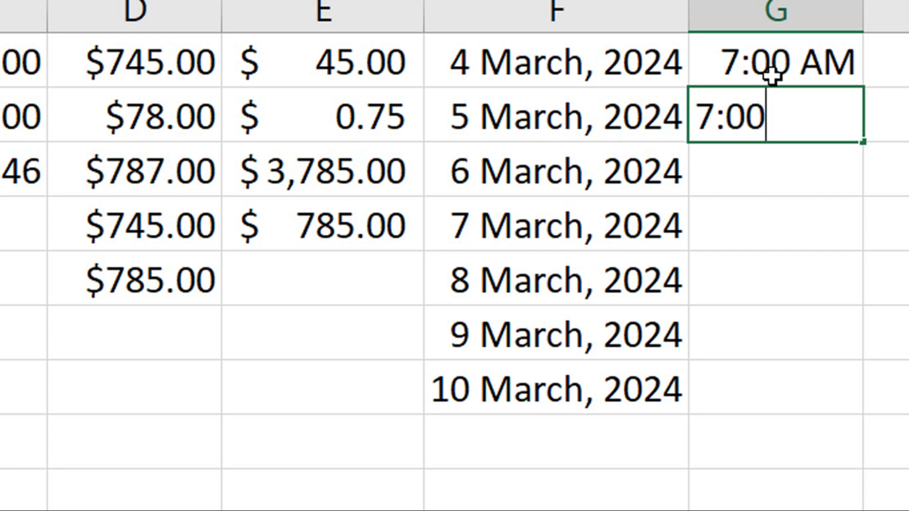
key("BackSpace")
key("BackSpace")
key("BackSpace")
key("BackSpace")
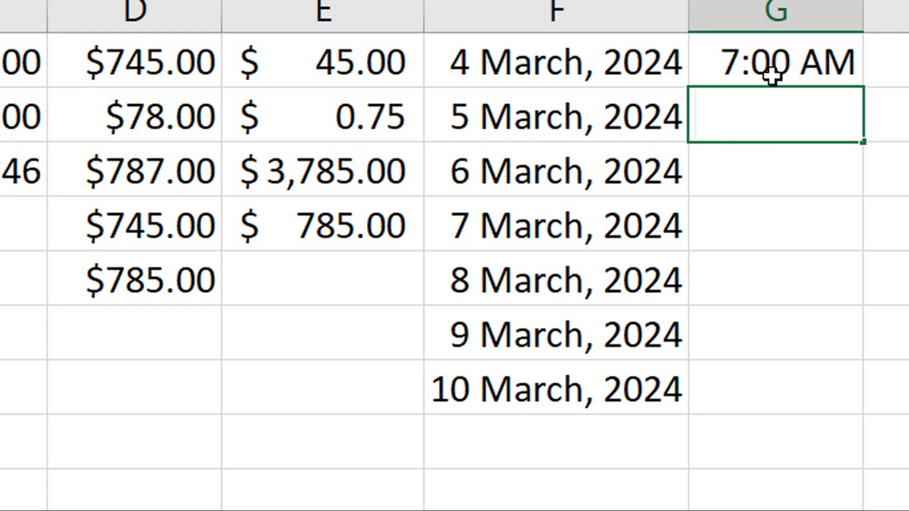
type("19:0")
key("Return")
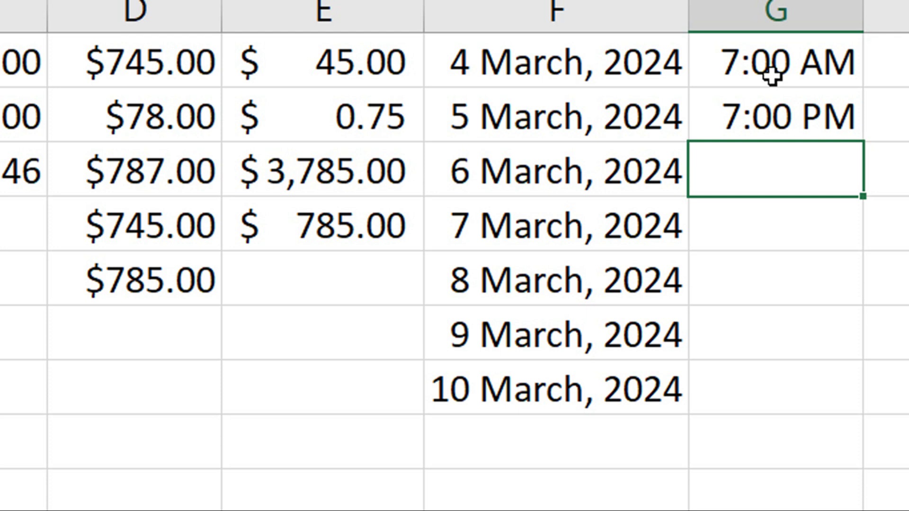
type("22:")
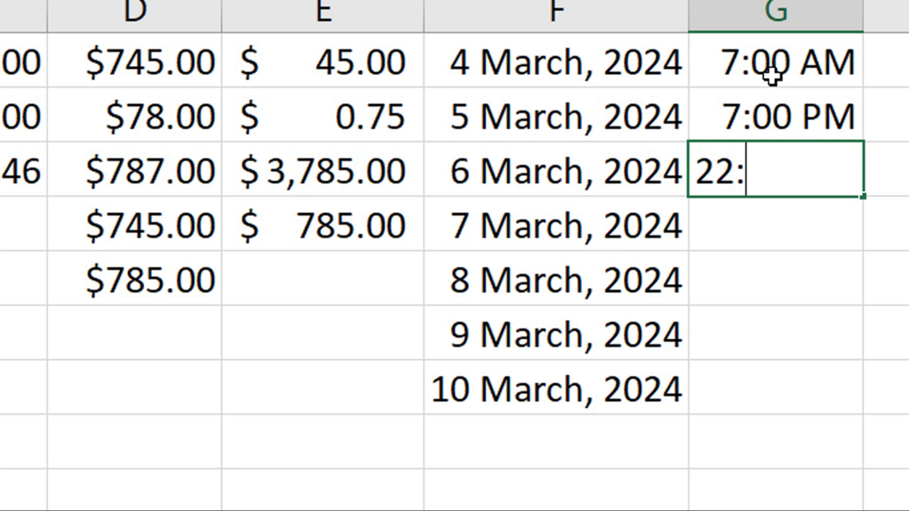
type("0")
key("Return")
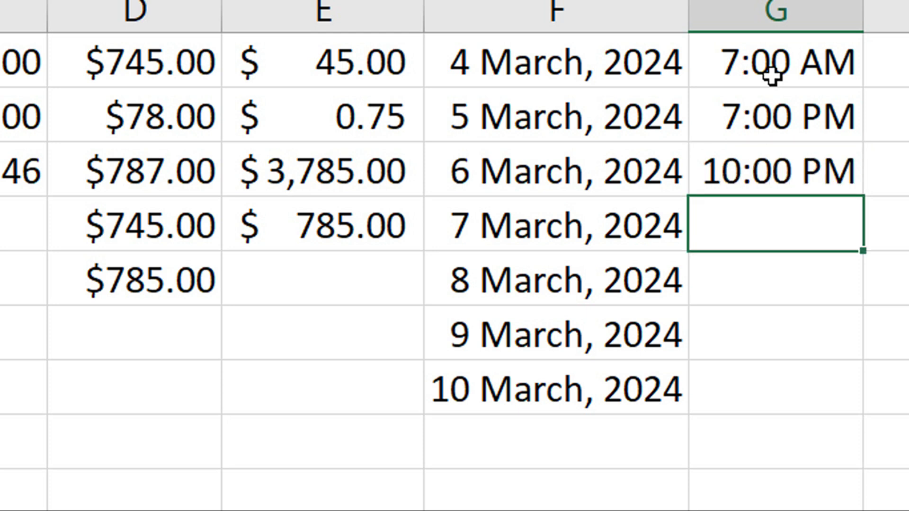
type("22")
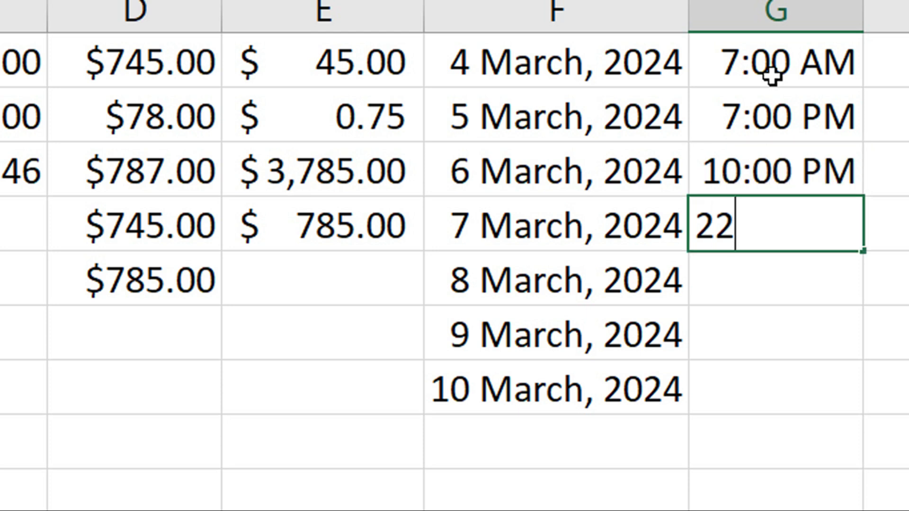
type(":30")
key("Return")
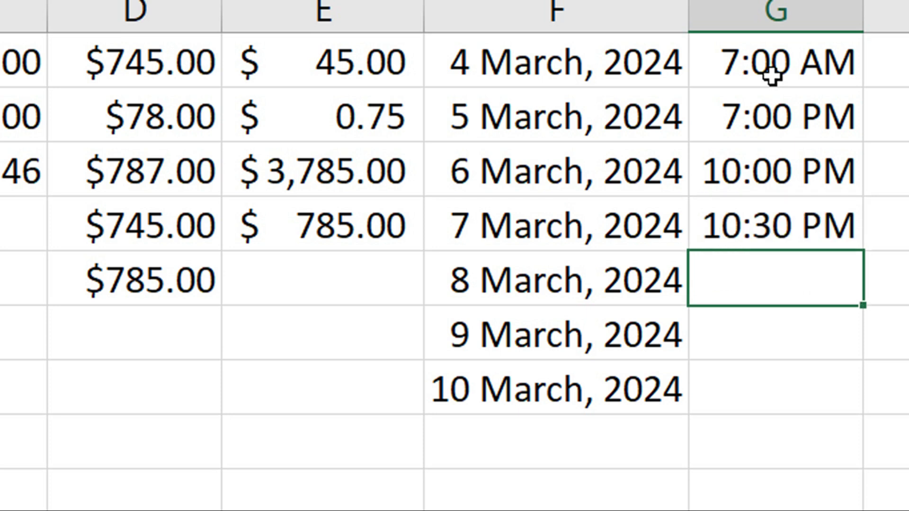
- Format column H as Percentage with 2 decimal places
left_click(887, 14)
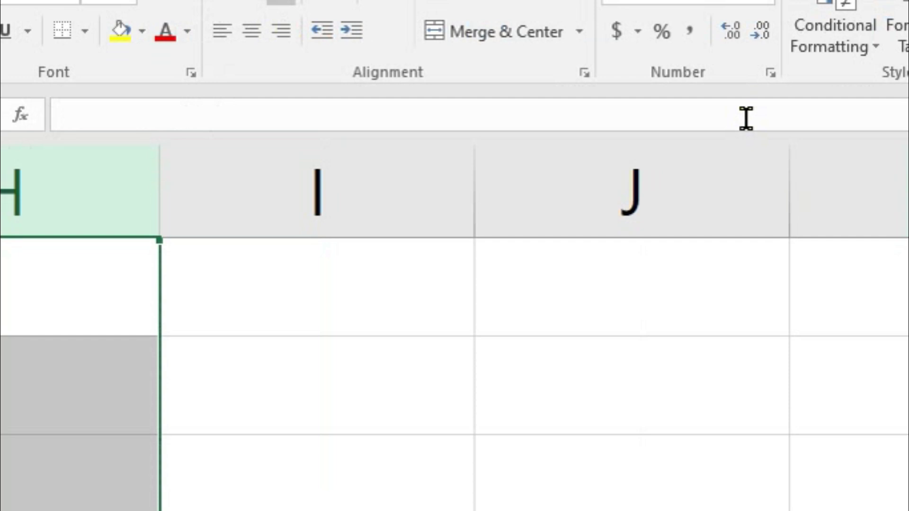
left_click(771, 75)
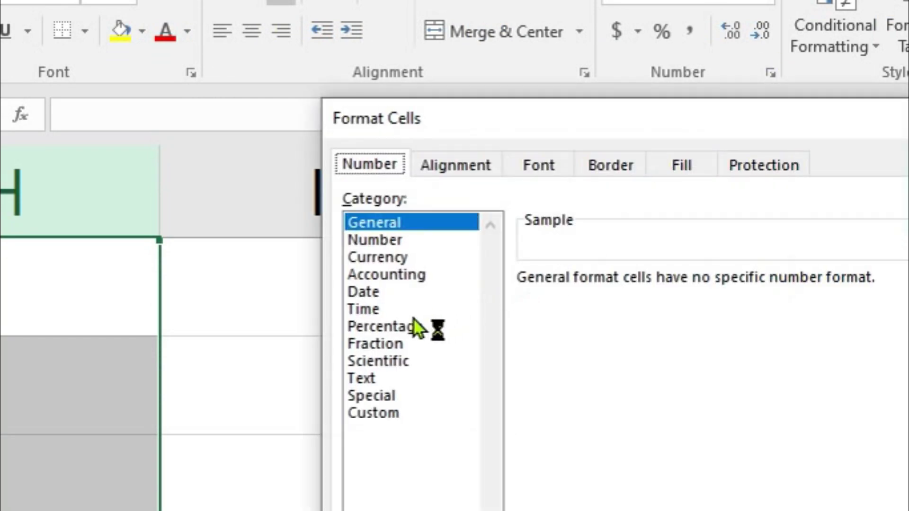
left_click(411, 328)
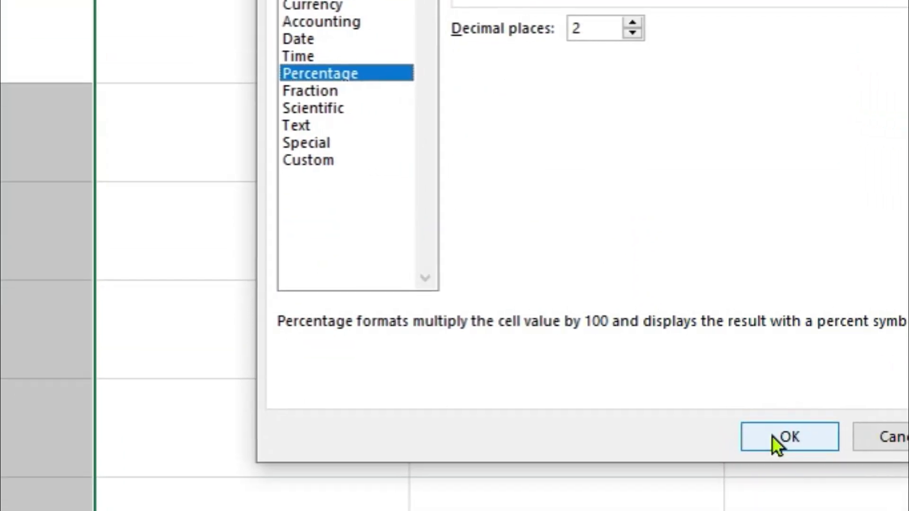
left_click(781, 435)
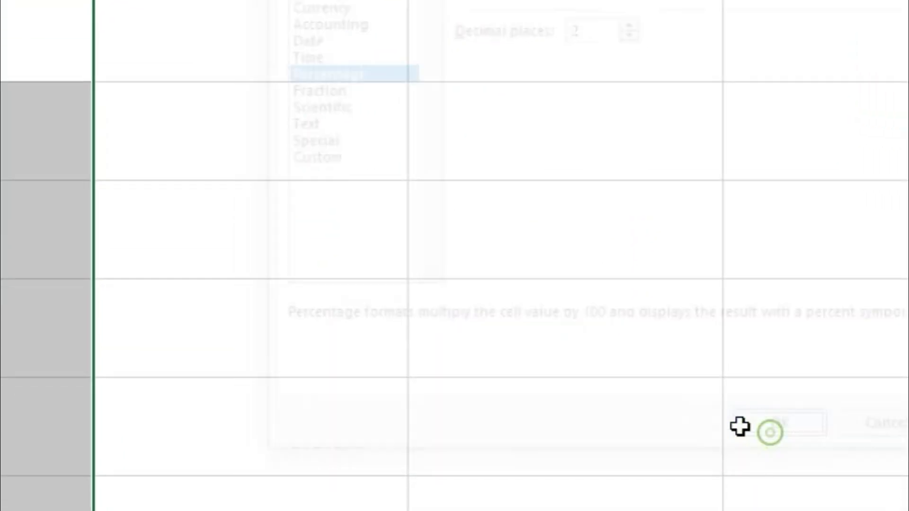
- Enter 45, 46, 77 and 99 down column H, shown as 45.00% to 99.00%
left_click(128, 76)
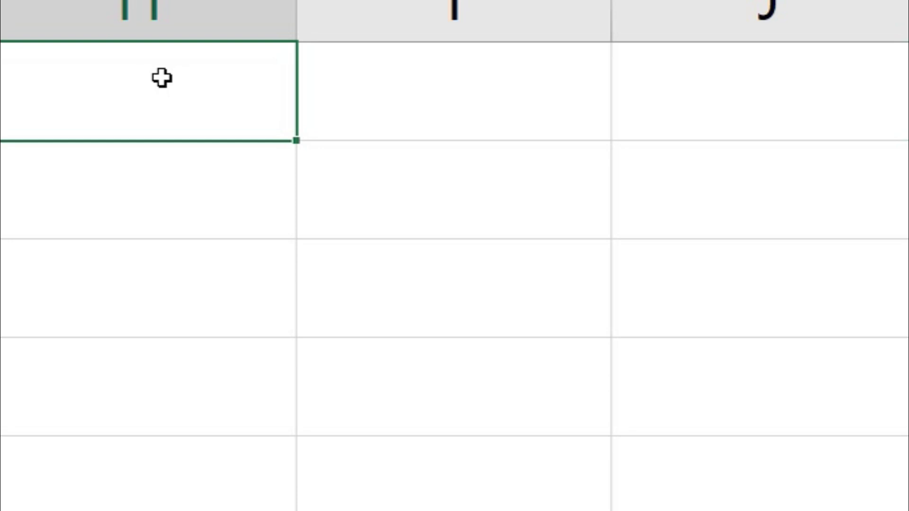
type("45")
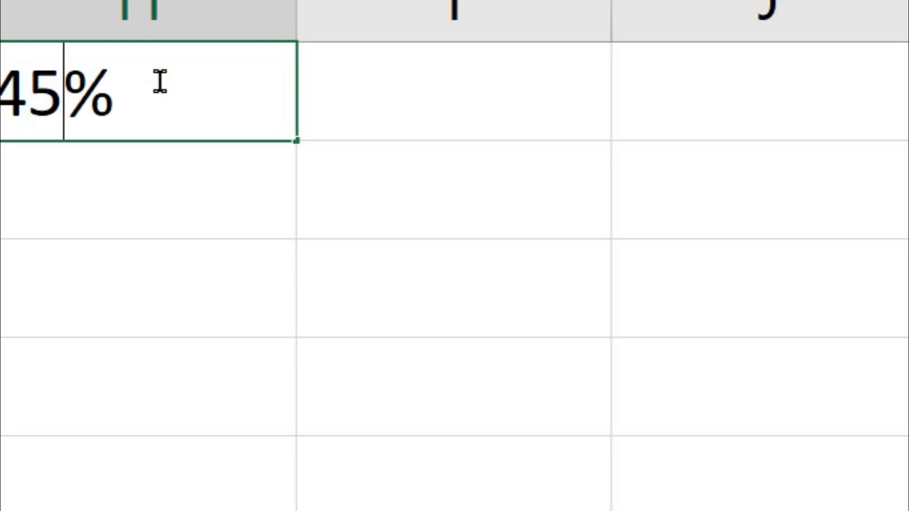
key("Return")
type("4")
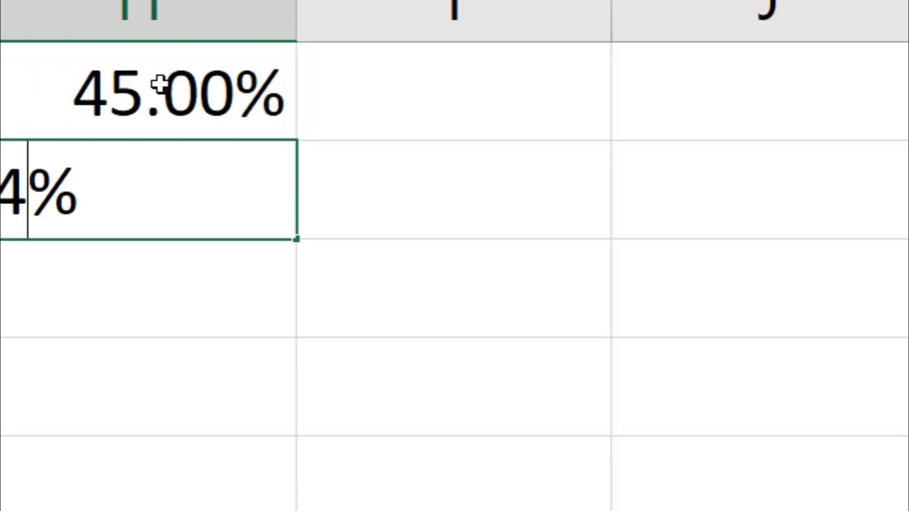
type("6")
key("Return")
type("47")
key("Return")
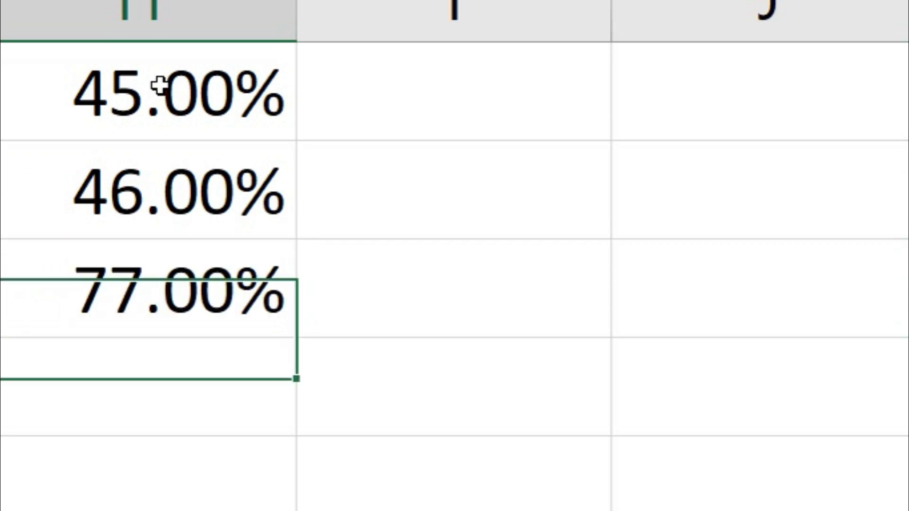
type("99")
key("Return")
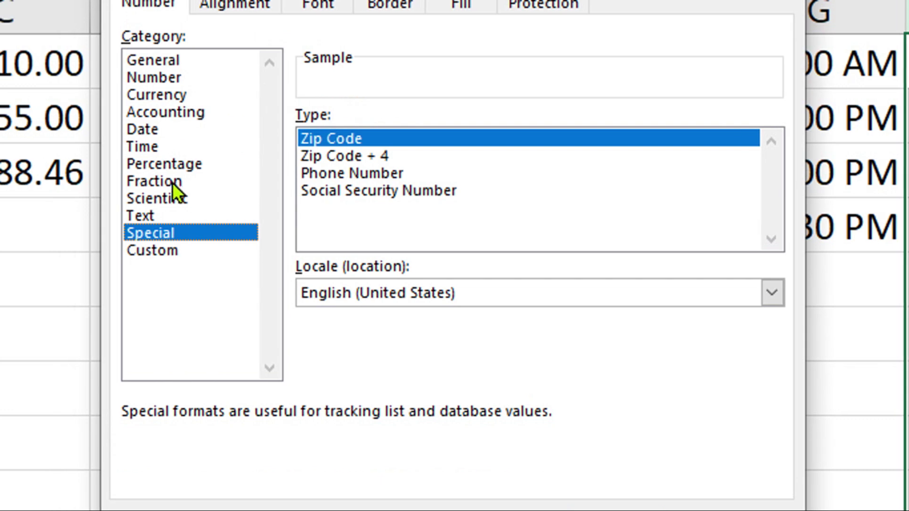
- Look through the Special and Custom number format categories, then close Format Cells
left_click(173, 182)
left_click(183, 202)
left_click(165, 236)
left_click(158, 252)
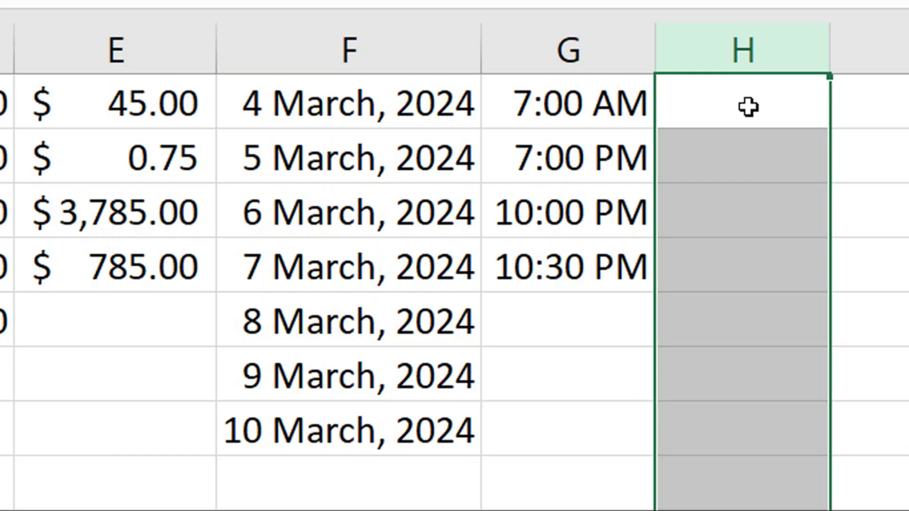
left_click(748, 106)
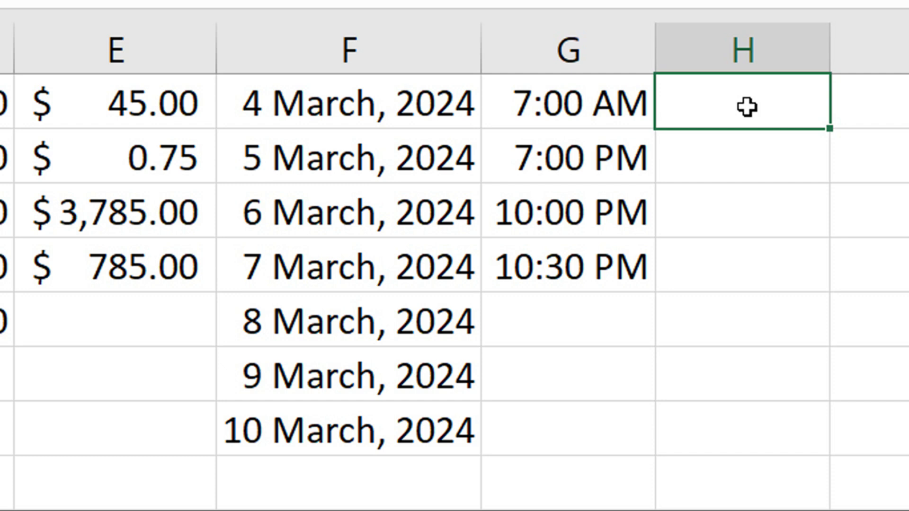
- Enter long numbers beginning with 0 into column H; Excel drops the leading zero
key("Return")
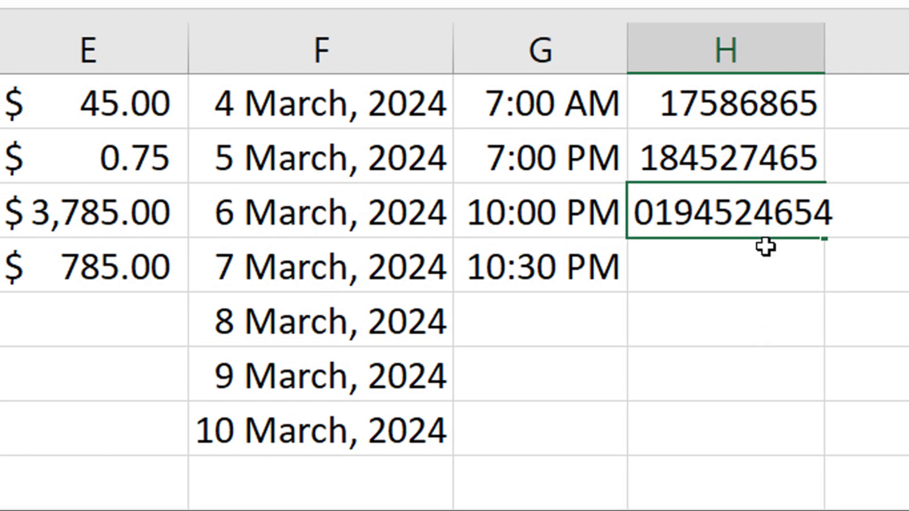
key("Return")
- Format column H with the custom code 0 followed by a run of # signs, replacing @
left_click(720, 51)
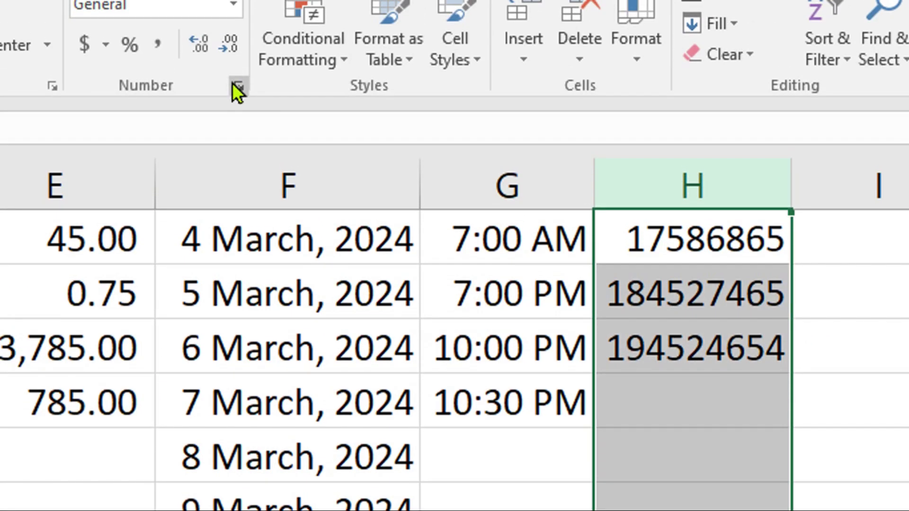
left_click(235, 86)
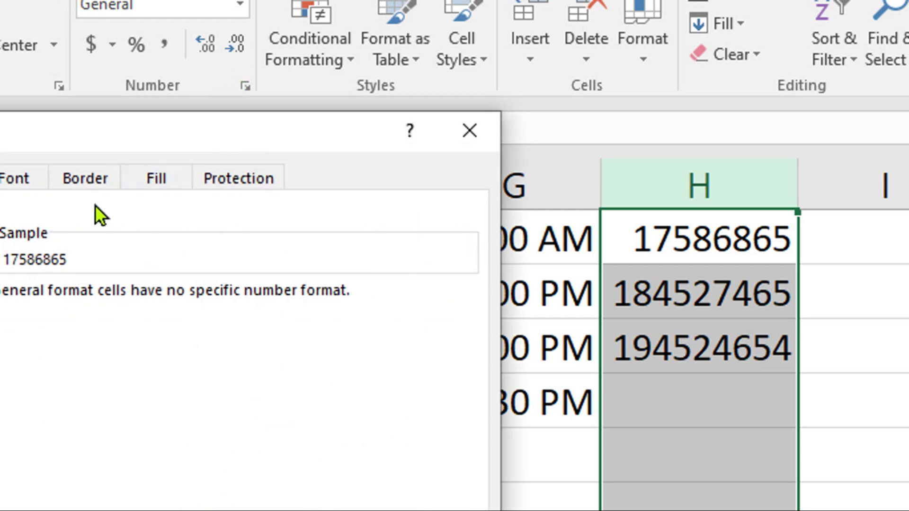
left_click(140, 393)
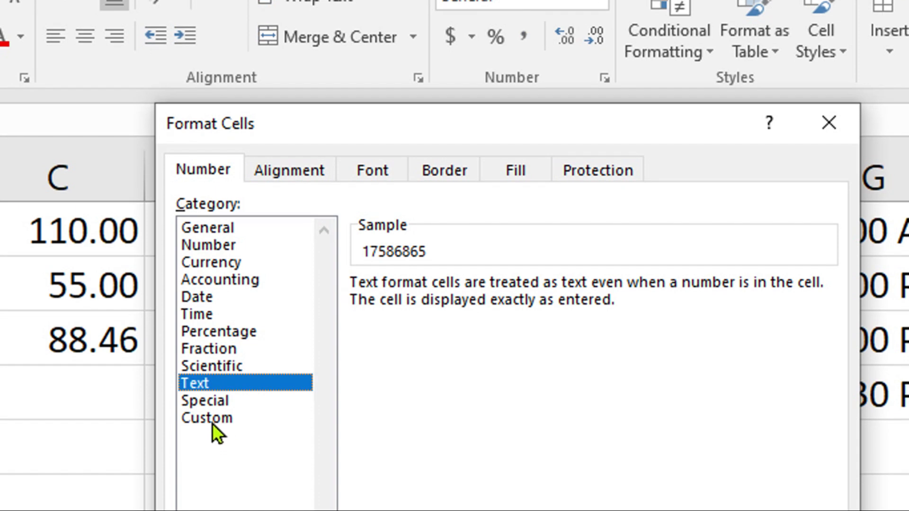
left_click(216, 419)
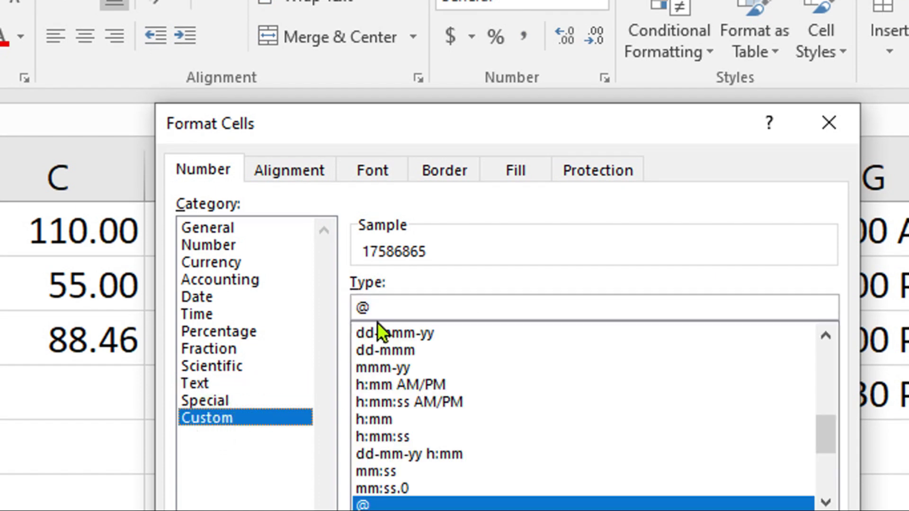
left_click(386, 308)
key("BackSpace")
type("0")
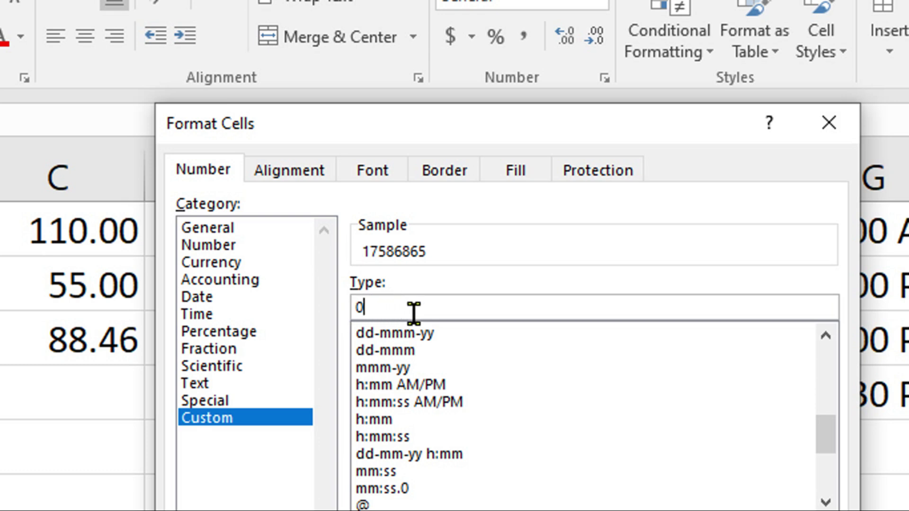
type("#############")
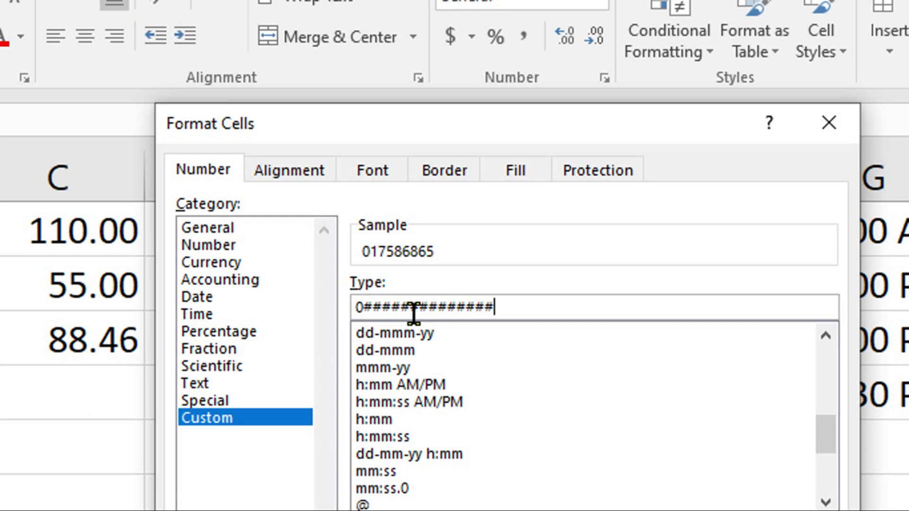
type("########")
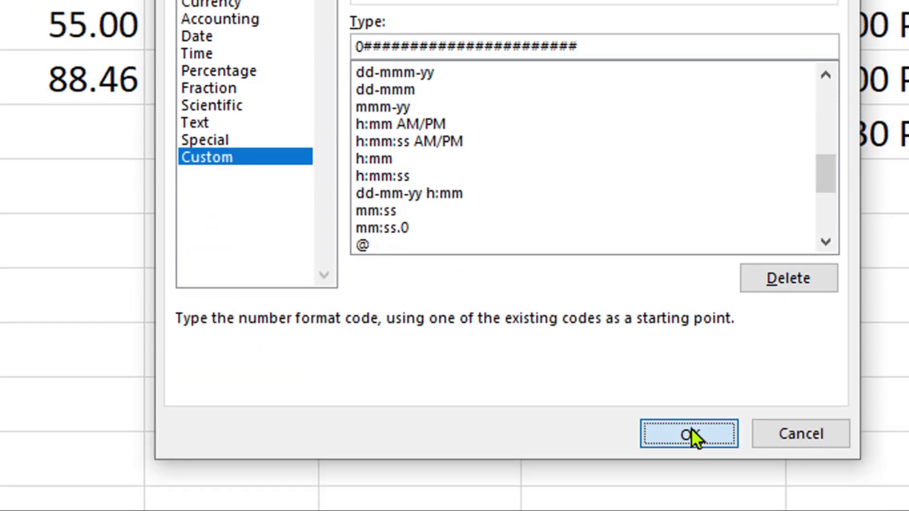
left_click(691, 435)
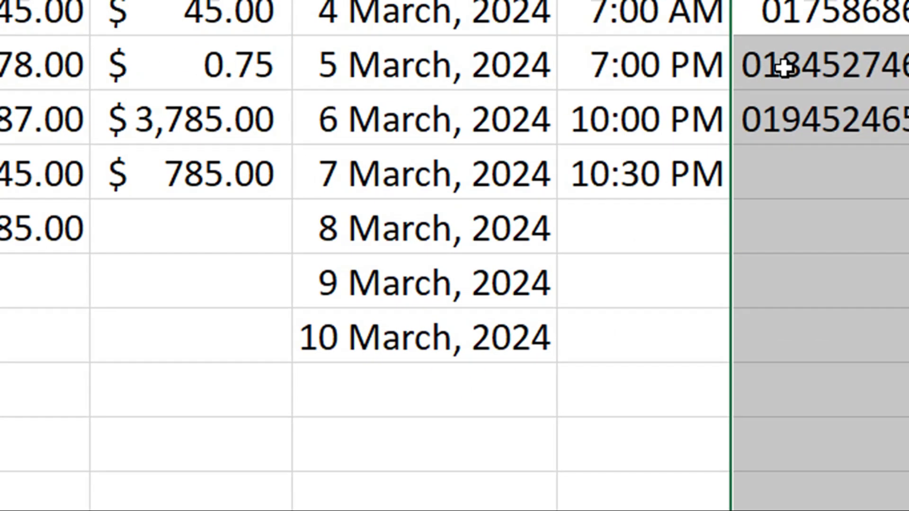
- Enter another long number in H5, which now displays with a leading 0
left_click(654, 274)
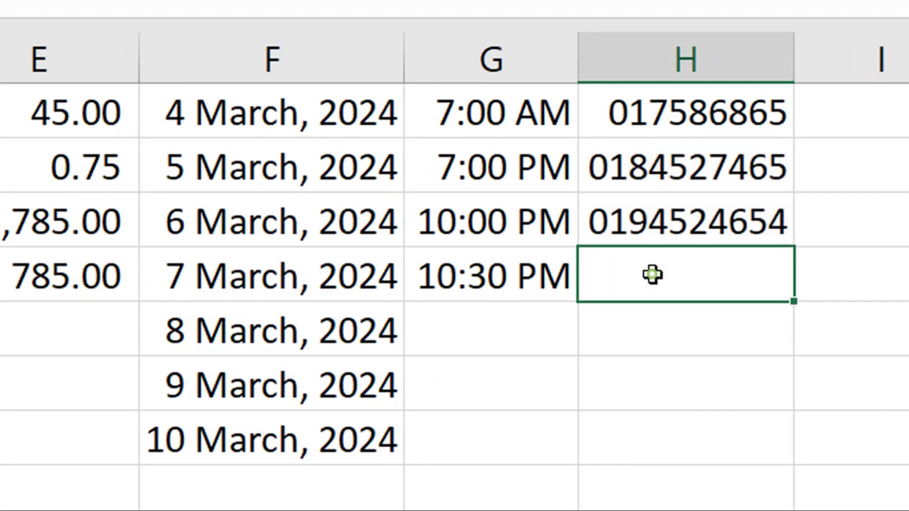
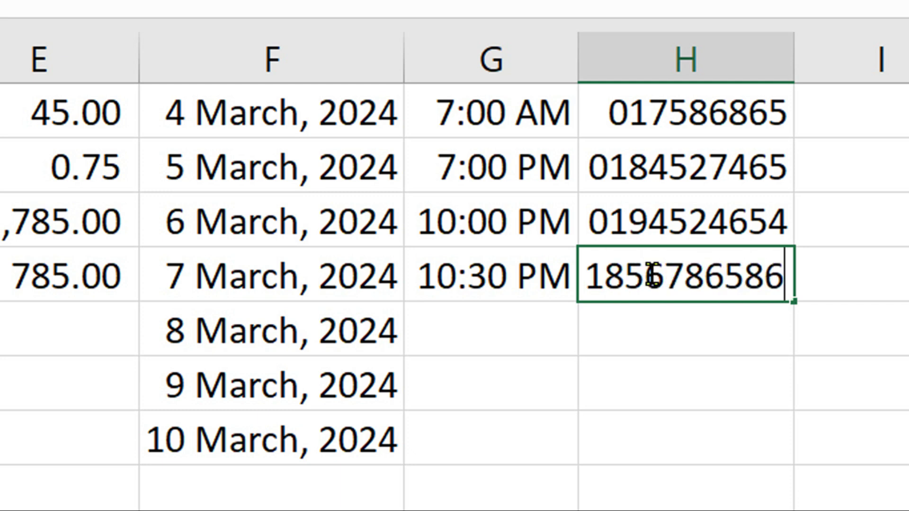
key("Return")
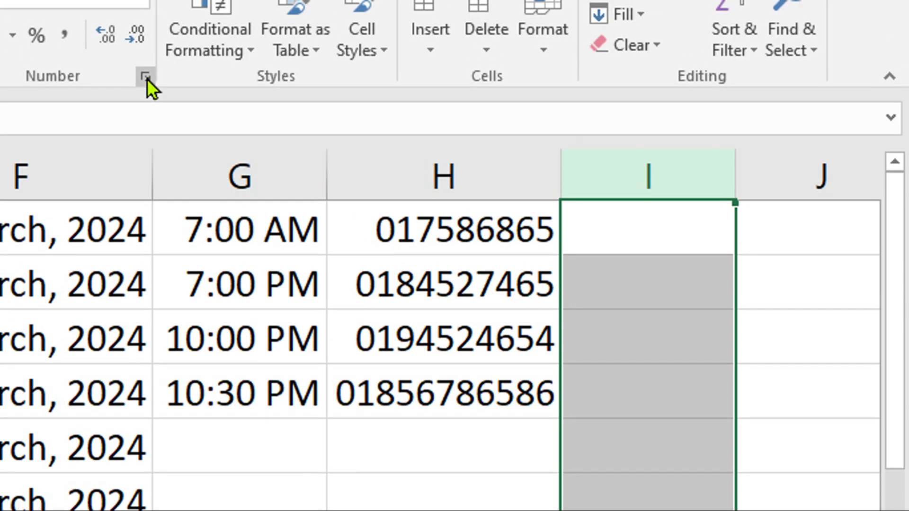
- Give column I the custom date format dddd-dd-mmm-yyyy in place of General
left_click(147, 77)
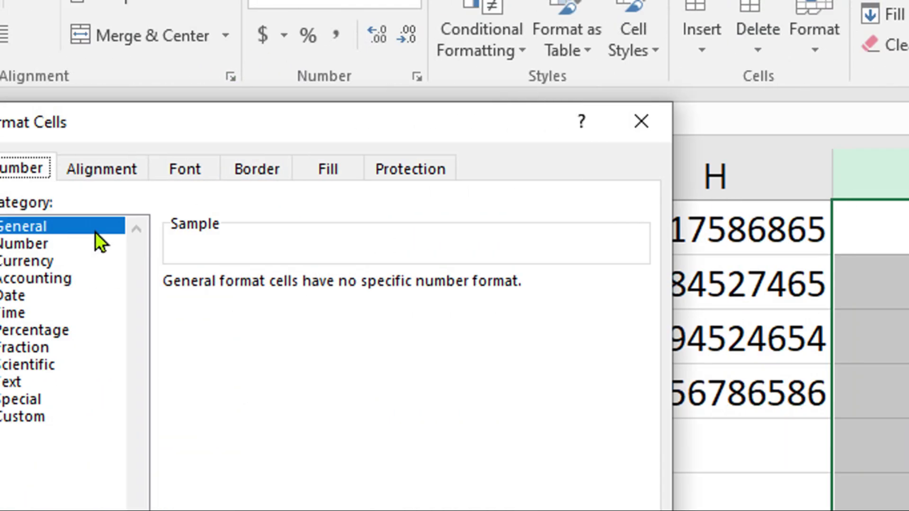
left_click(141, 417)
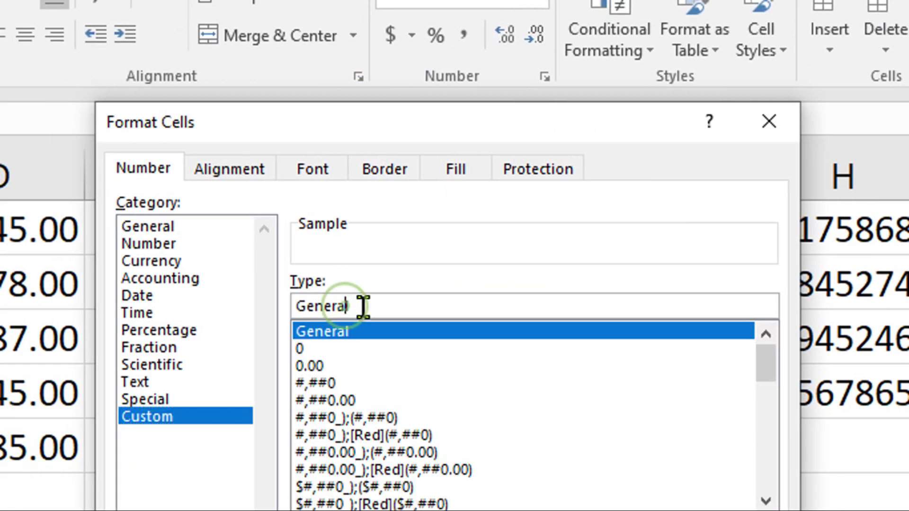
double_click(360, 306)
key("BackSpace")
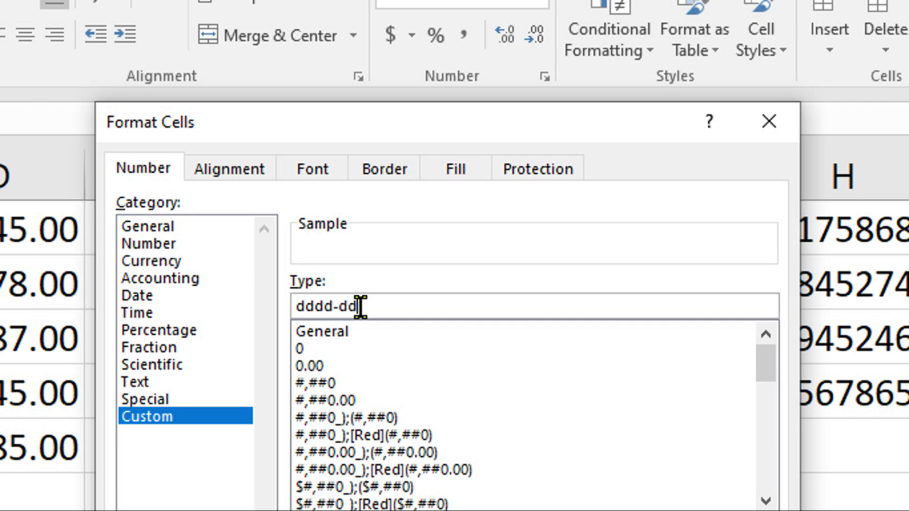
type("mmm-")
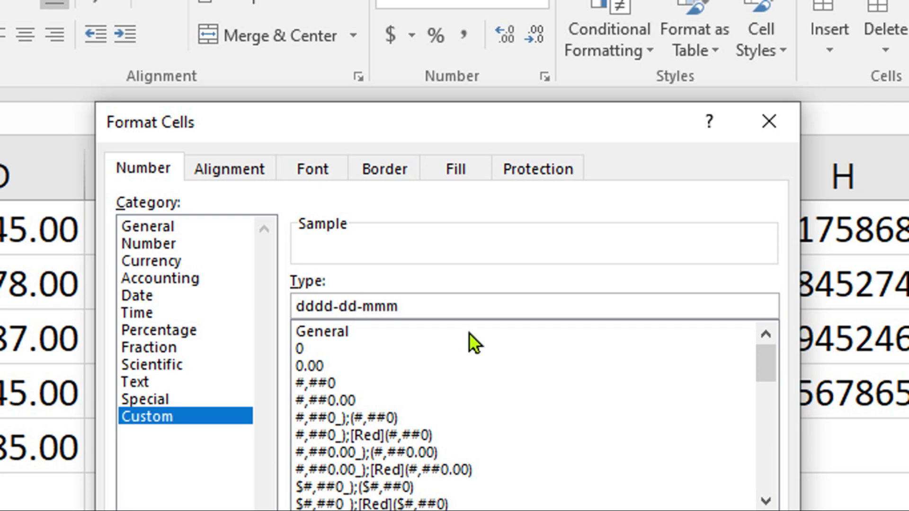
type("yyy")
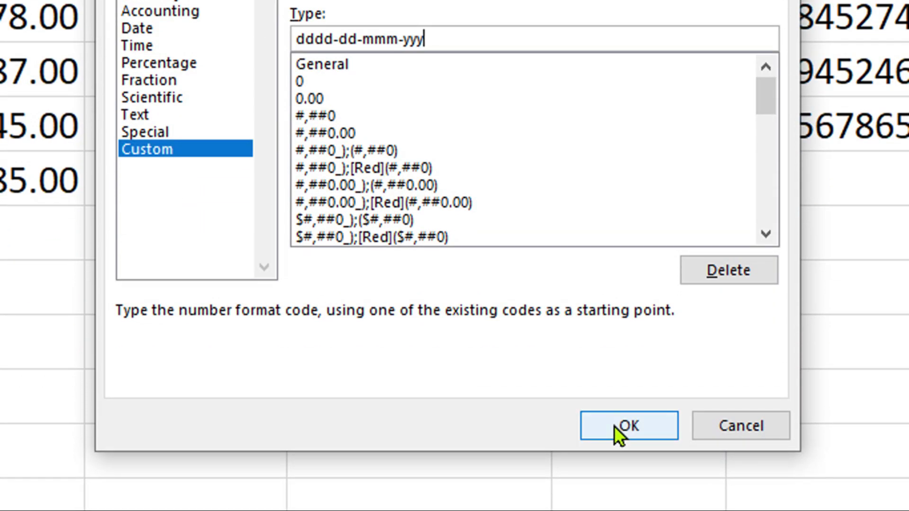
left_click(615, 426)
- Enter 4-3-24 in I1 so it shows as Monday-04-Mar-2024
left_click(773, 76)
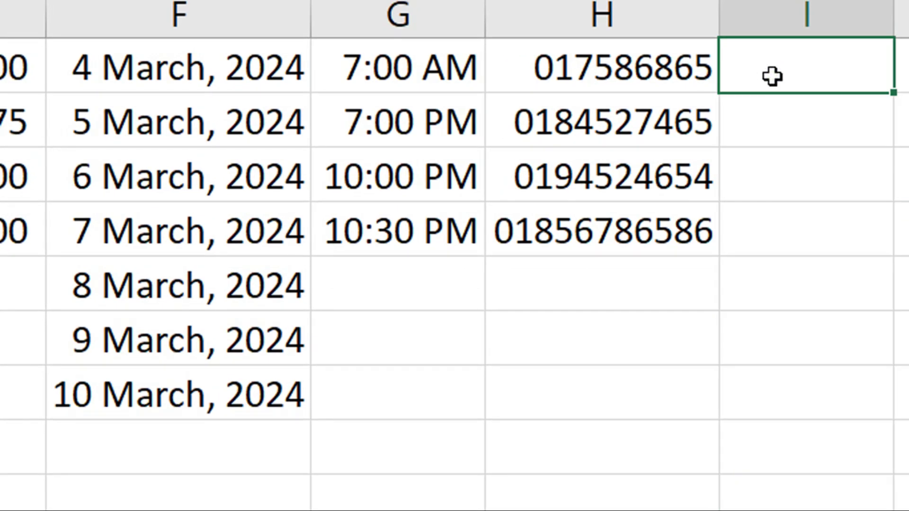
type("4")
type("-")
type("3-")
type("24")
key("Return")
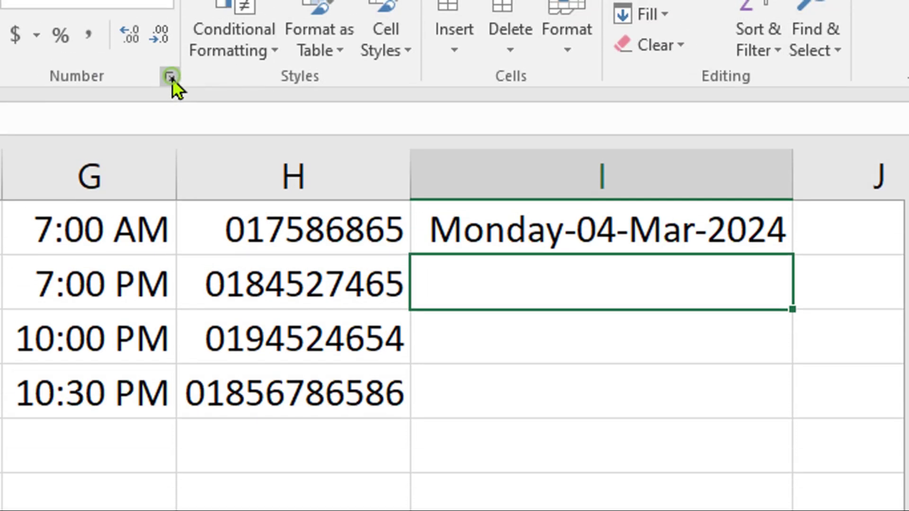
left_click(171, 80)
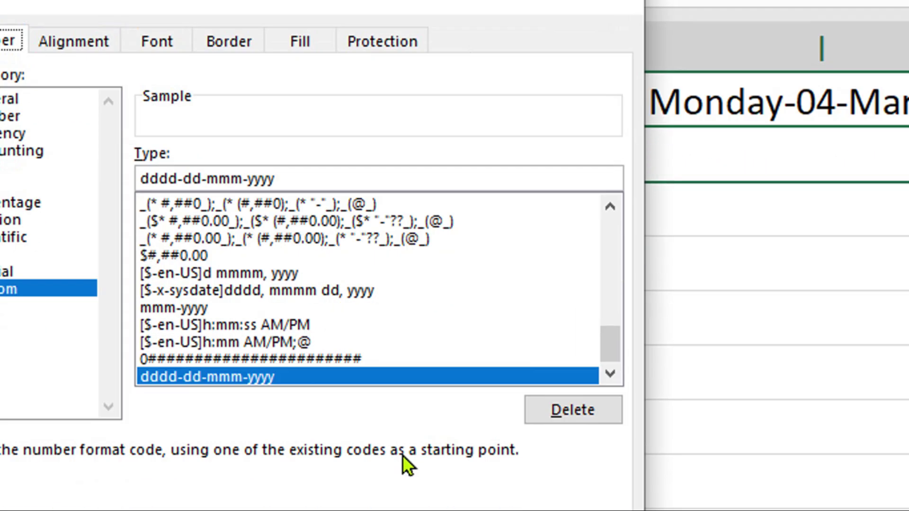
left_click(474, 455)
left_click(900, 304)
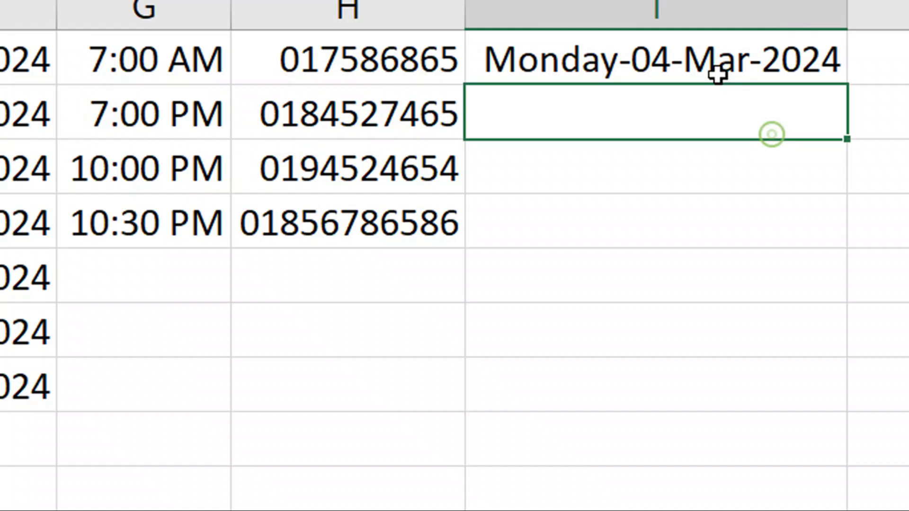
left_click(883, 246)
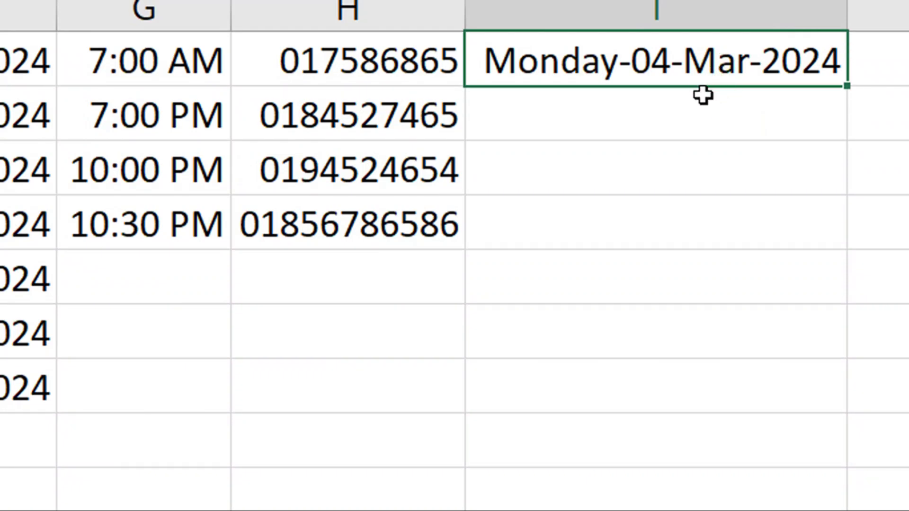